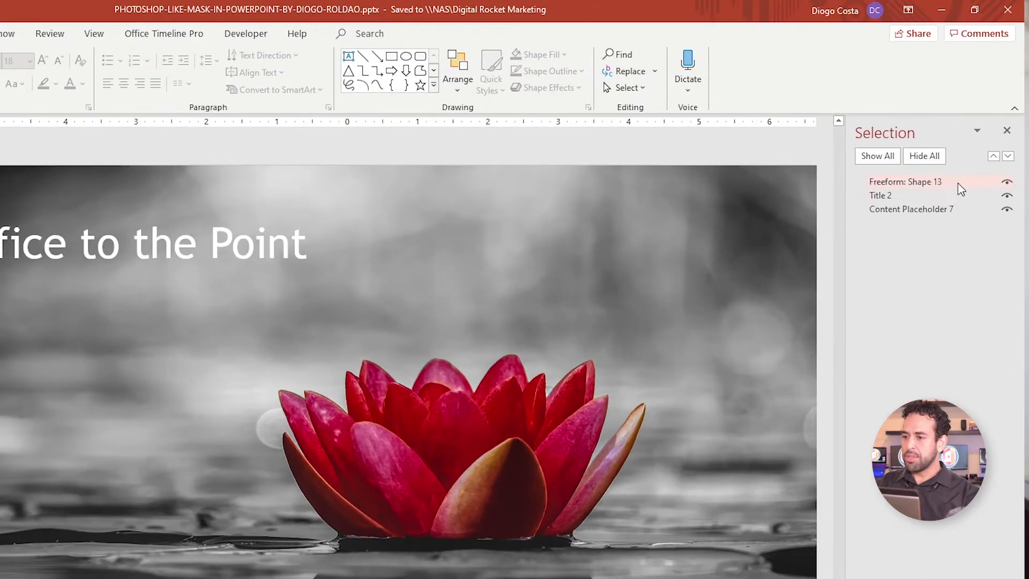
# Step: Hide Freeform: Shape 13 in the Selection pane so the full-colour lotus photo shows
pyautogui.click(1015, 138)
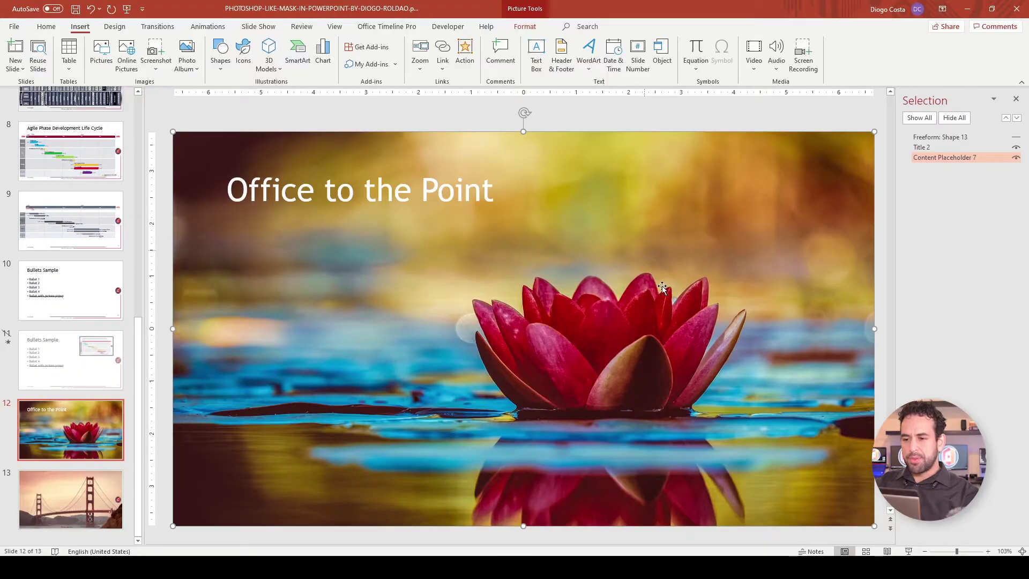
# Step: Zoom in step by step on the red lotus petals
pyautogui.click(988, 550)
pyautogui.click(988, 551)
pyautogui.click(987, 551)
pyautogui.click(987, 551)
pyautogui.click(987, 551)
pyautogui.click(987, 551)
pyautogui.click(988, 551)
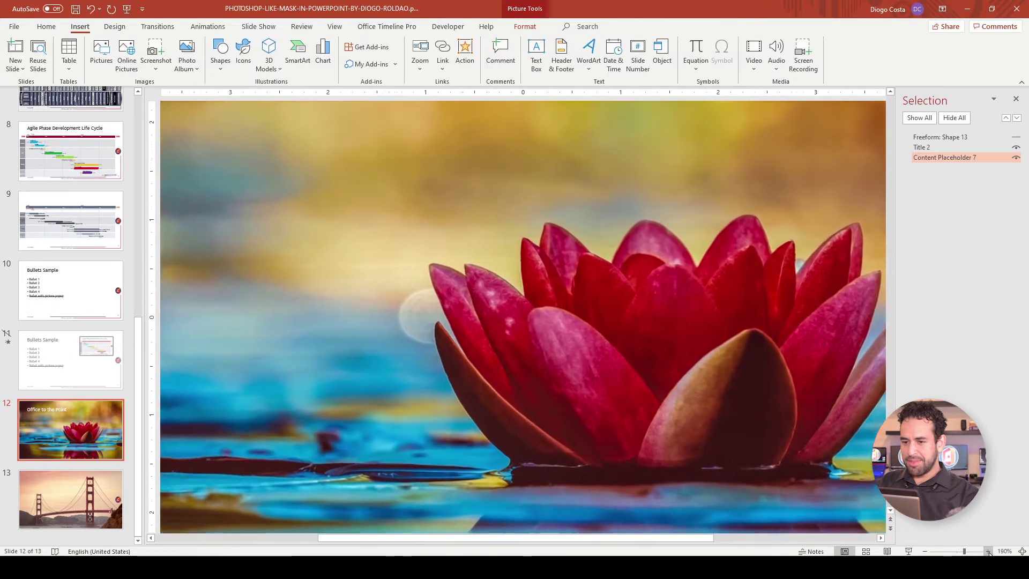
pyautogui.click(988, 551)
pyautogui.click(987, 551)
pyautogui.click(987, 550)
pyautogui.click(987, 551)
pyautogui.moveTo(542, 539); pyautogui.dragTo(629, 541)
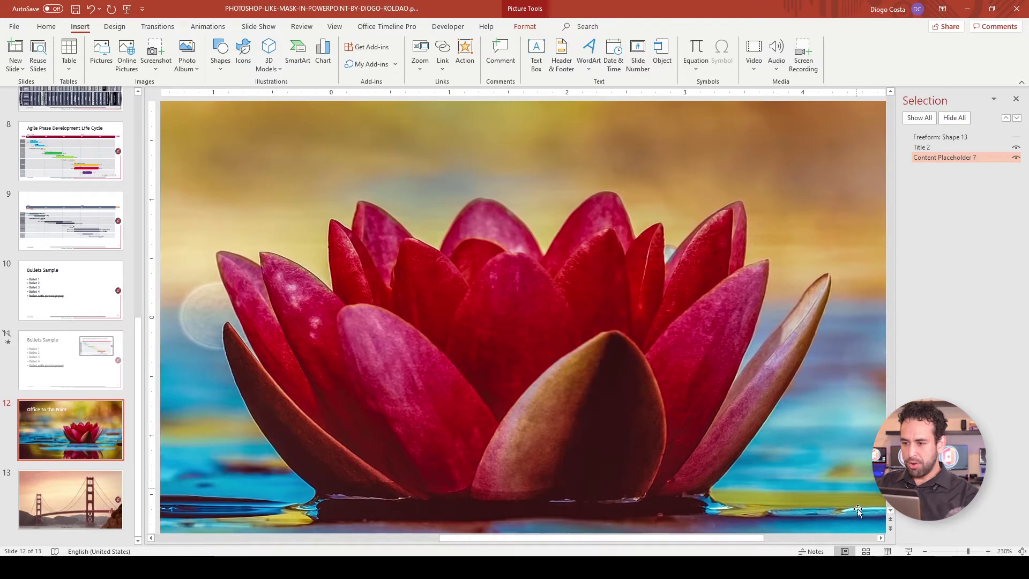
pyautogui.scroll(-3, 889, 510)
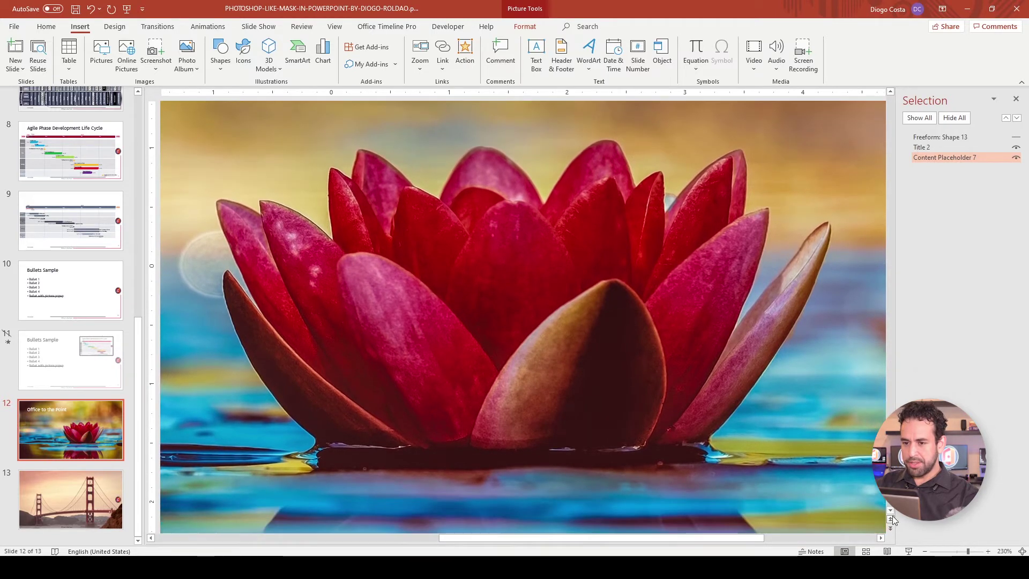
pyautogui.click(987, 551)
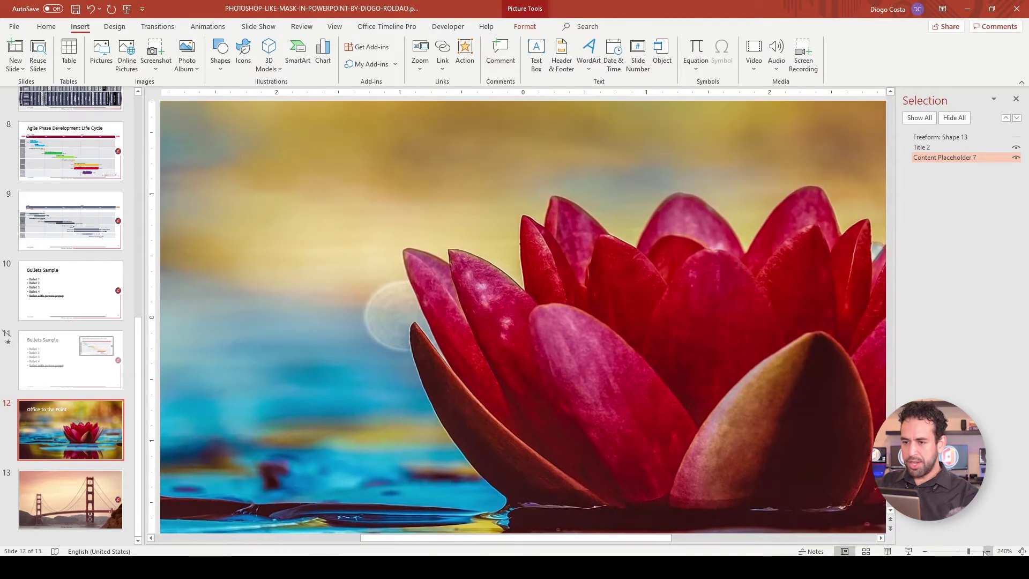
pyautogui.click(986, 551)
pyautogui.moveTo(541, 539); pyautogui.dragTo(612, 538)
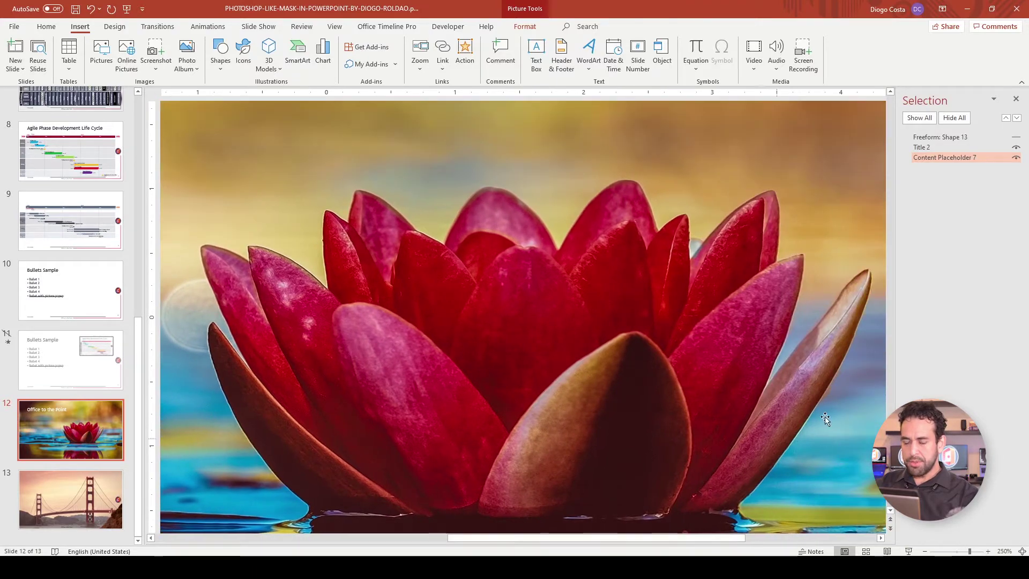
# Step: Settle the zoom at 260% and centre the view on the lotus base and left petals
pyautogui.click(889, 509)
pyautogui.click(889, 512)
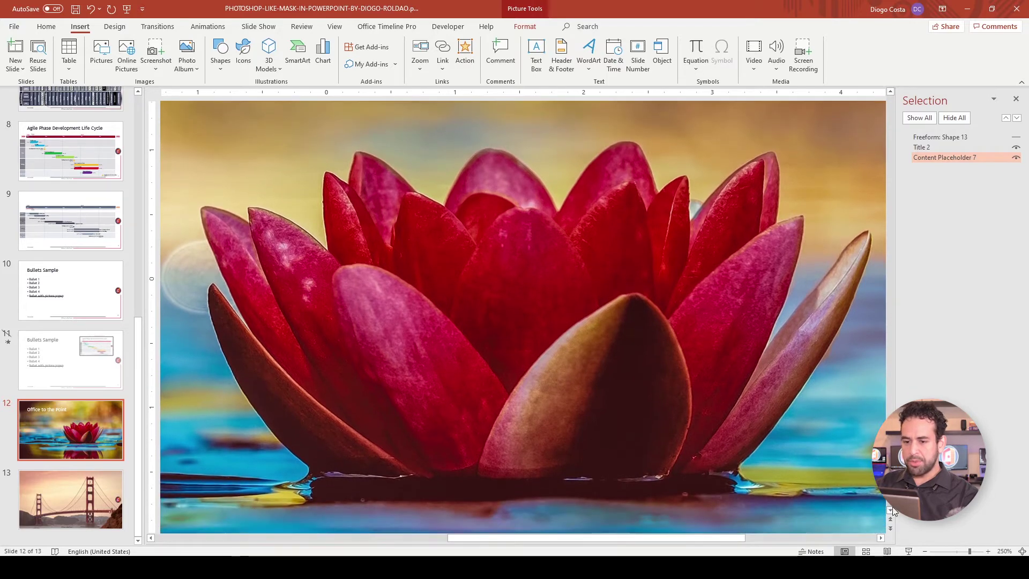
pyautogui.moveTo(970, 551); pyautogui.dragTo(972, 552)
pyautogui.moveTo(543, 542); pyautogui.dragTo(567, 536)
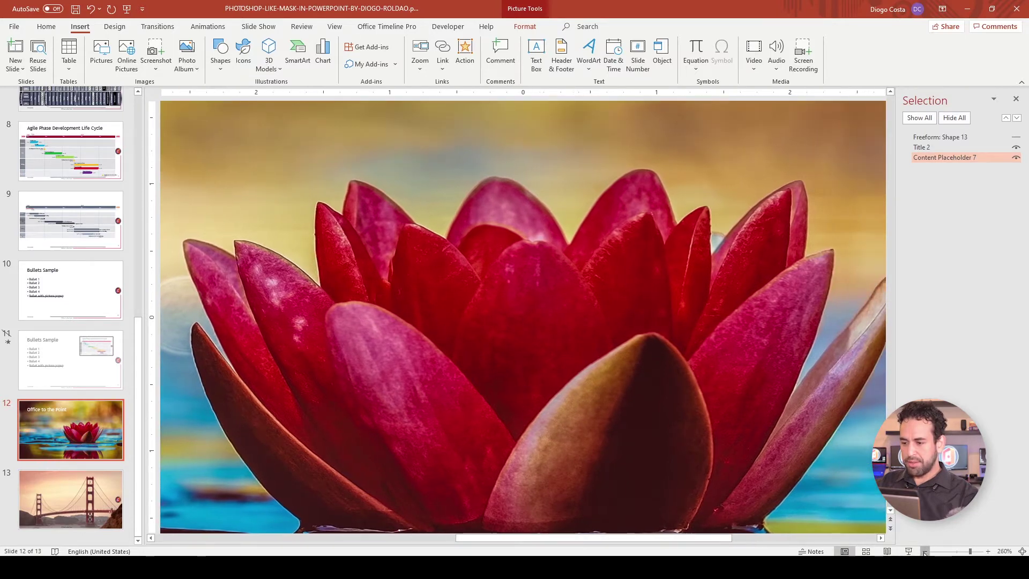
pyautogui.click(924, 552)
pyautogui.moveTo(562, 538); pyautogui.dragTo(658, 538)
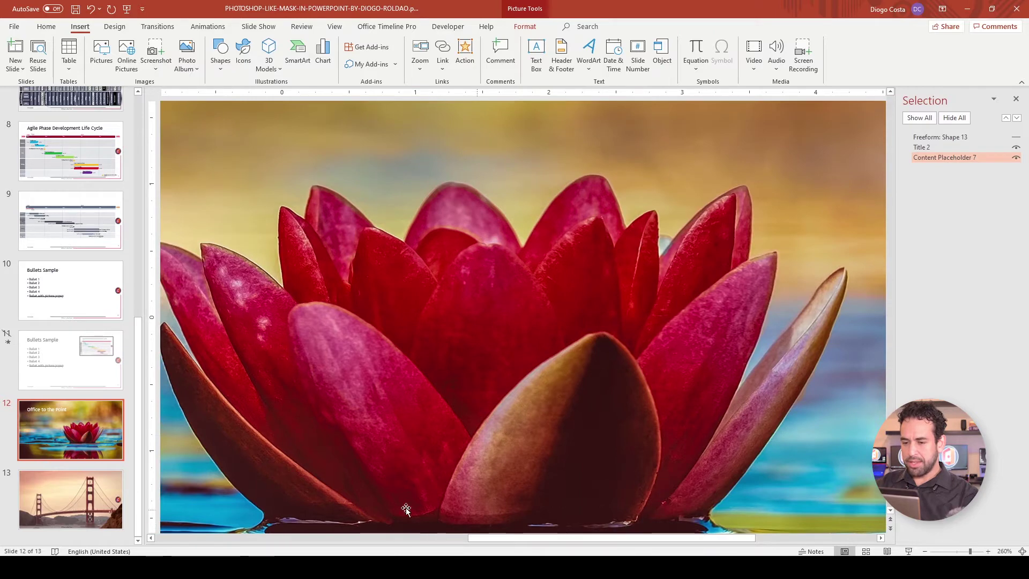
pyautogui.click(151, 538)
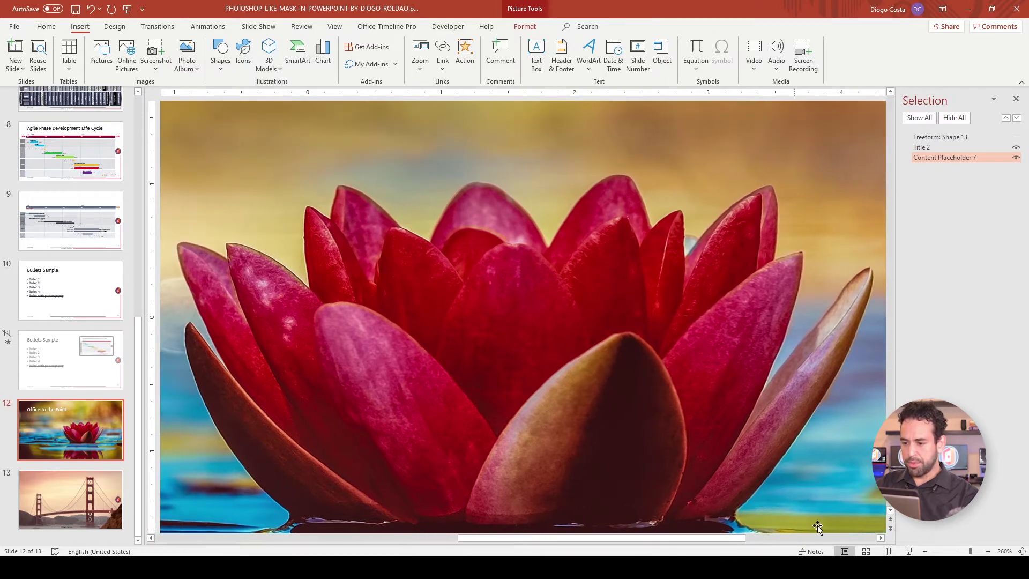
pyautogui.scroll(-1, 707, 460)
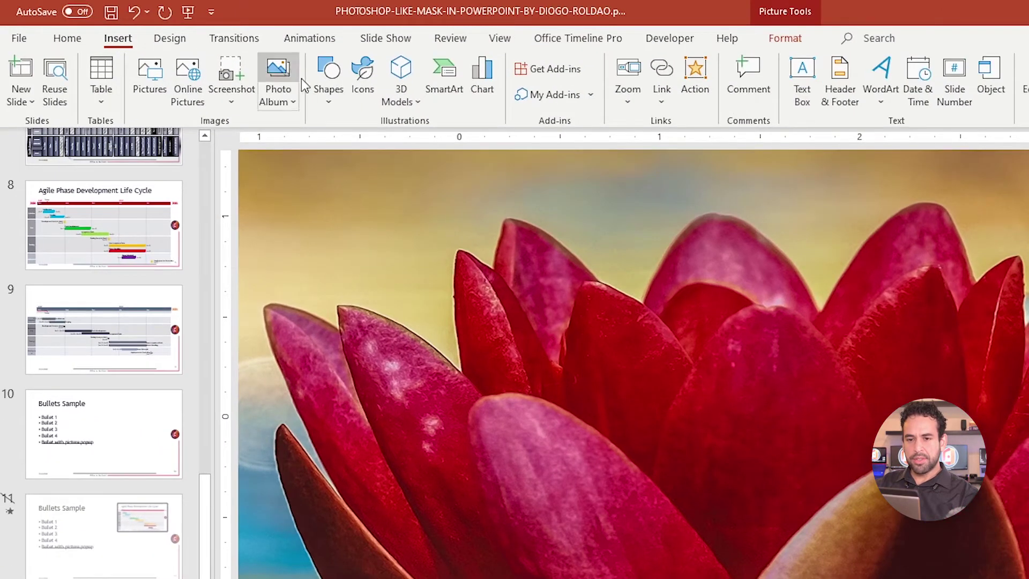
# Step: Draw a Freeform: Scribble outline around the lotus petals, starting at the lower-left petal
pyautogui.click(329, 104)
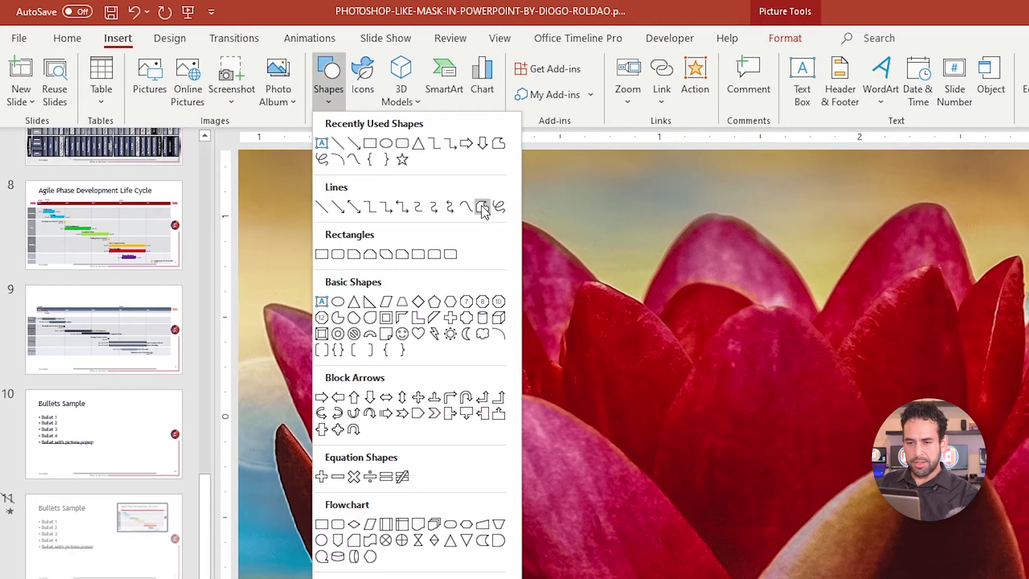
pyautogui.click(499, 143)
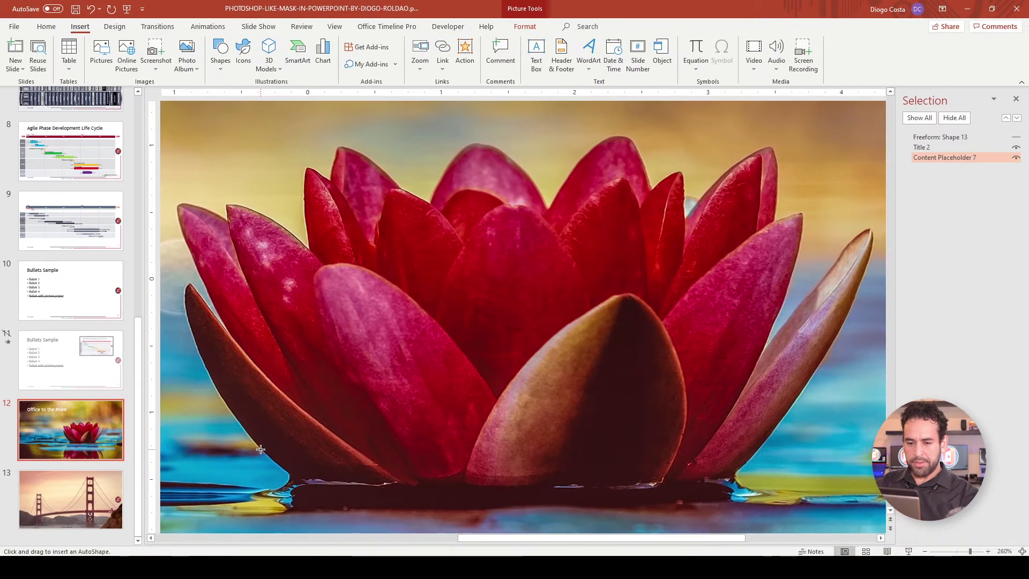
pyautogui.click(261, 449)
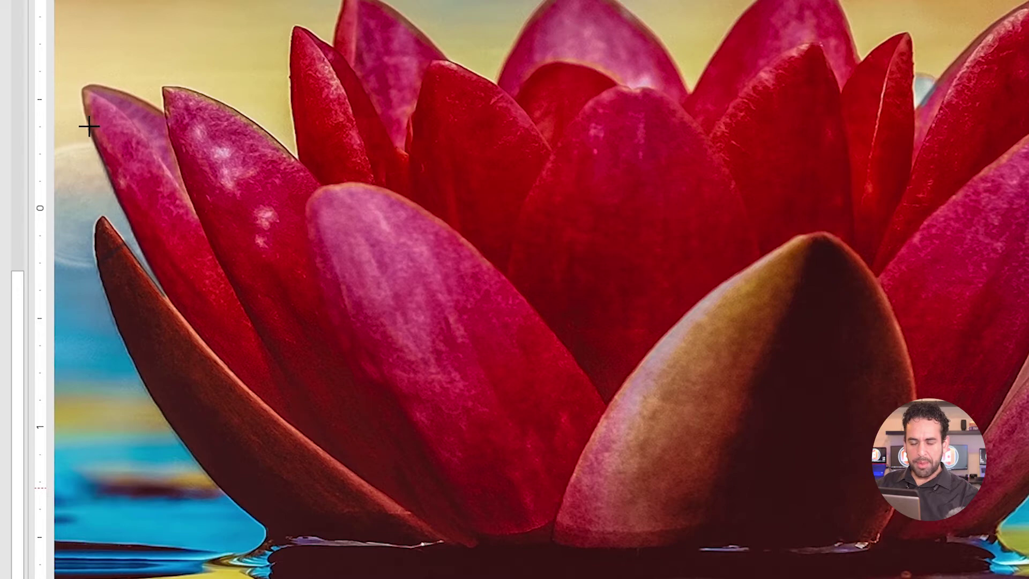
pyautogui.moveTo(89, 126)
pyautogui.mouseDown()
pyautogui.moveTo(97, 102)
pyautogui.moveTo(298, 54)
pyautogui.moveTo(531, 21)
pyautogui.mouseUp()
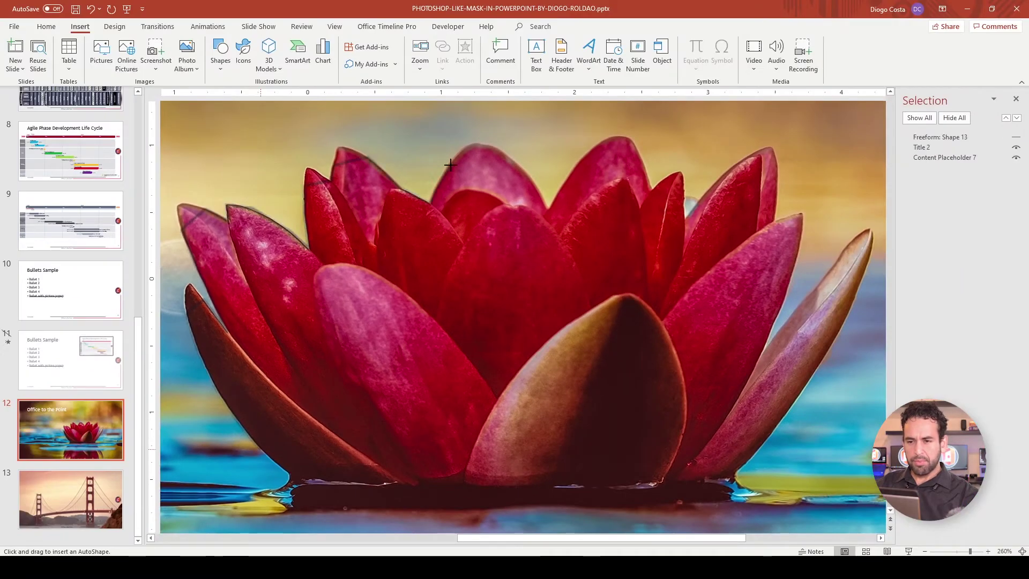
pyautogui.moveTo(450, 164)
pyautogui.mouseDown()
pyautogui.moveTo(600, 155)
pyautogui.moveTo(718, 176)
pyautogui.moveTo(788, 220)
pyautogui.moveTo(807, 293)
pyautogui.moveTo(744, 466)
pyautogui.moveTo(732, 477)
pyautogui.moveTo(566, 487)
pyautogui.moveTo(264, 453)
pyautogui.mouseUp()
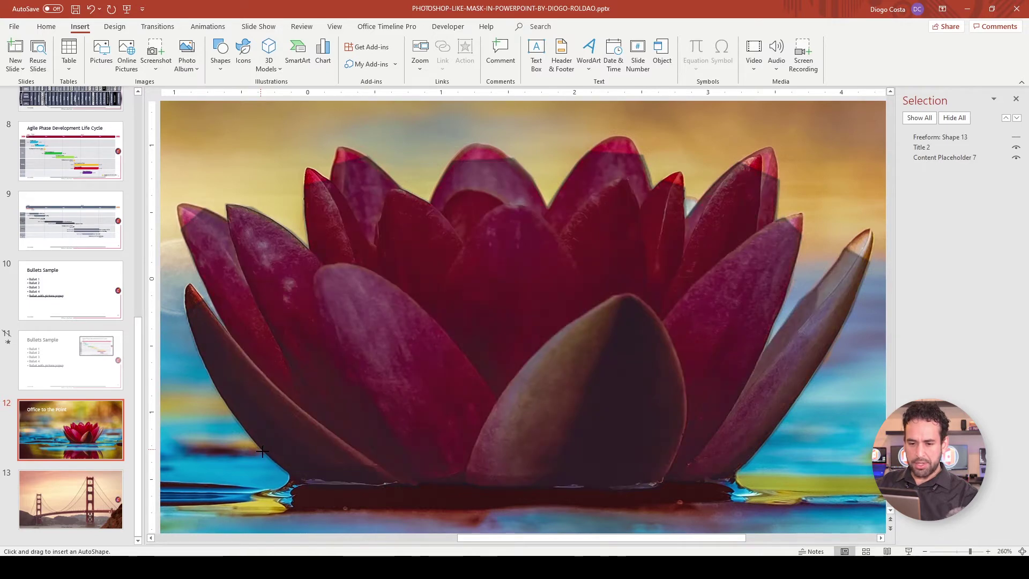
# Step: Close the freeform outline at its starting point to form a filled shape
pyautogui.click(263, 452)
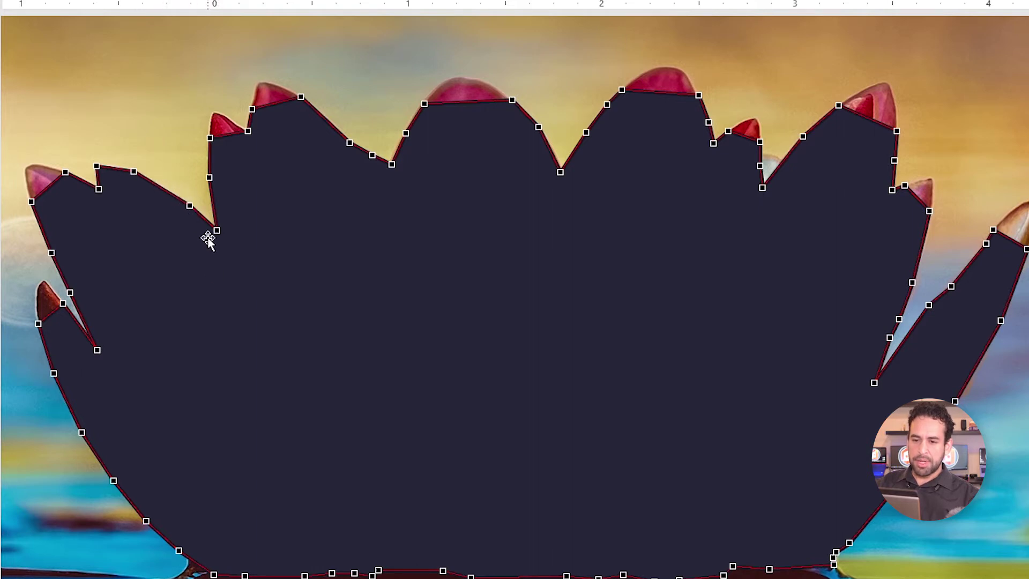
# Step: Add points along the vertical edge and curve the top petal segment of the freeform
pyautogui.moveTo(190, 205); pyautogui.dragTo(159, 183)
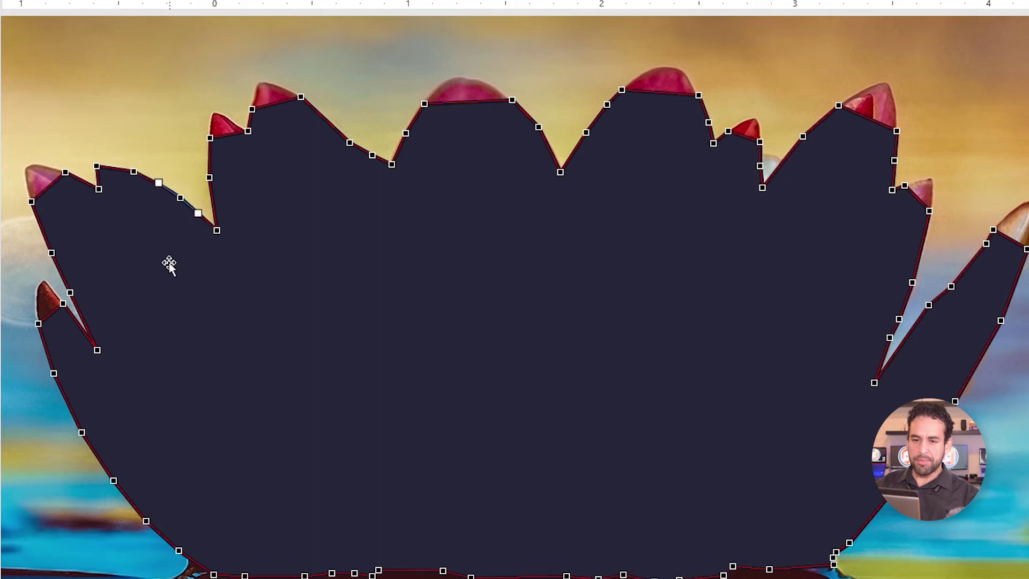
pyautogui.click(210, 176)
pyautogui.click(207, 155)
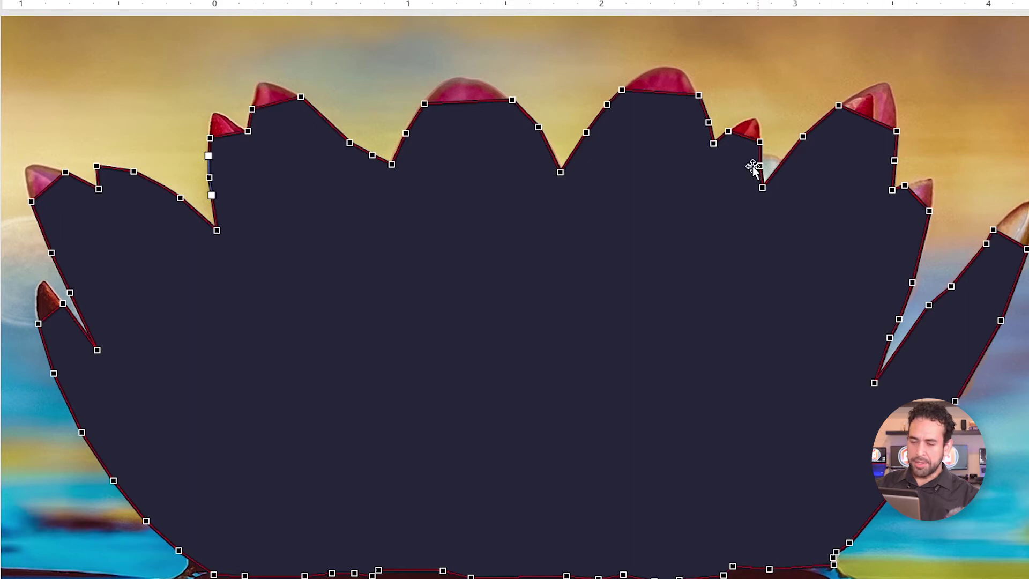
pyautogui.click(621, 90)
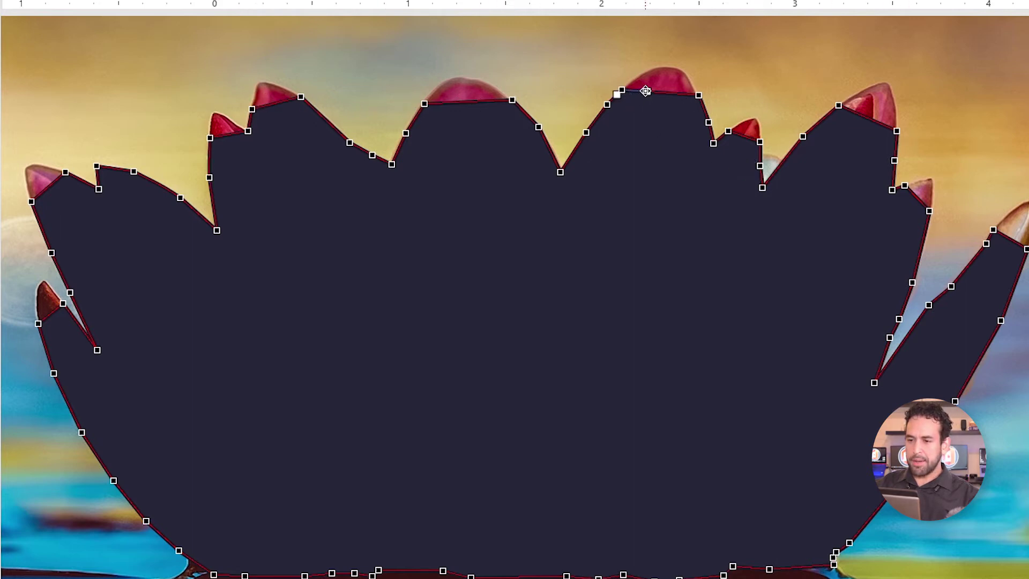
pyautogui.moveTo(648, 92); pyautogui.dragTo(677, 42)
pyautogui.click(696, 93)
pyautogui.moveTo(674, 92); pyautogui.dragTo(690, 78)
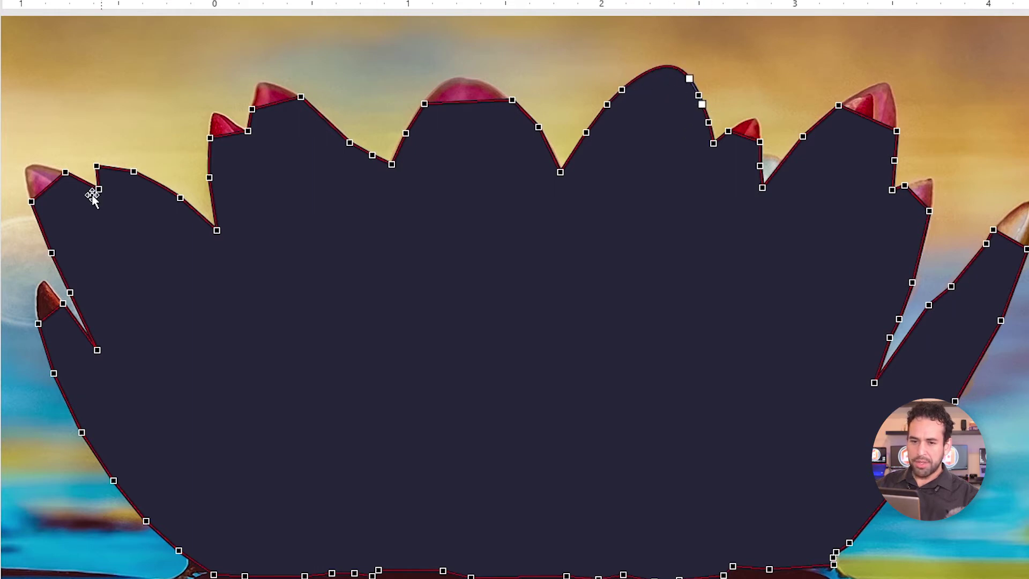
# Step: Reshape the upper-left petal tip, delete the stray point, and exit Edit Points
pyautogui.click(95, 168)
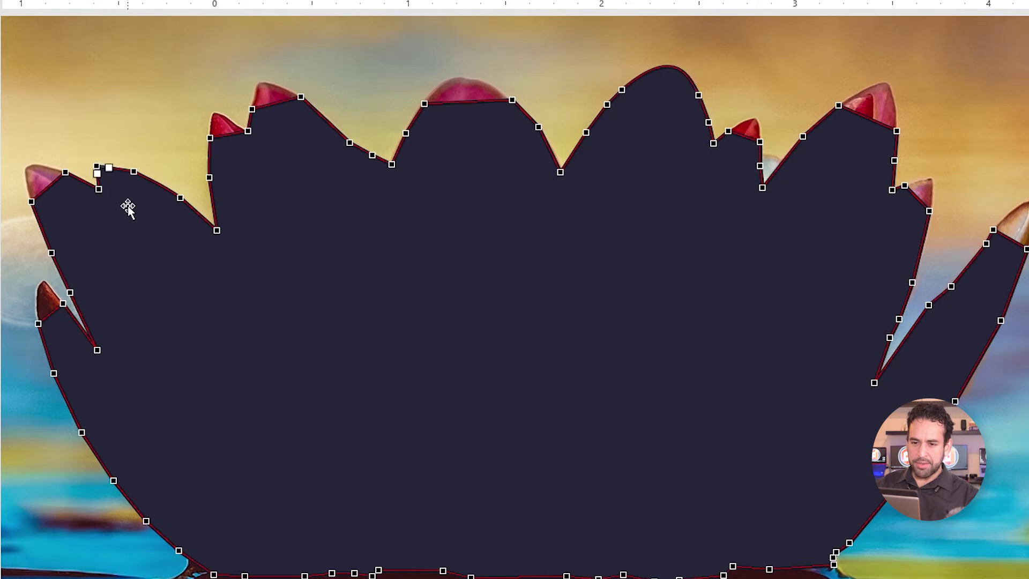
pyautogui.moveTo(96, 166); pyautogui.dragTo(117, 187)
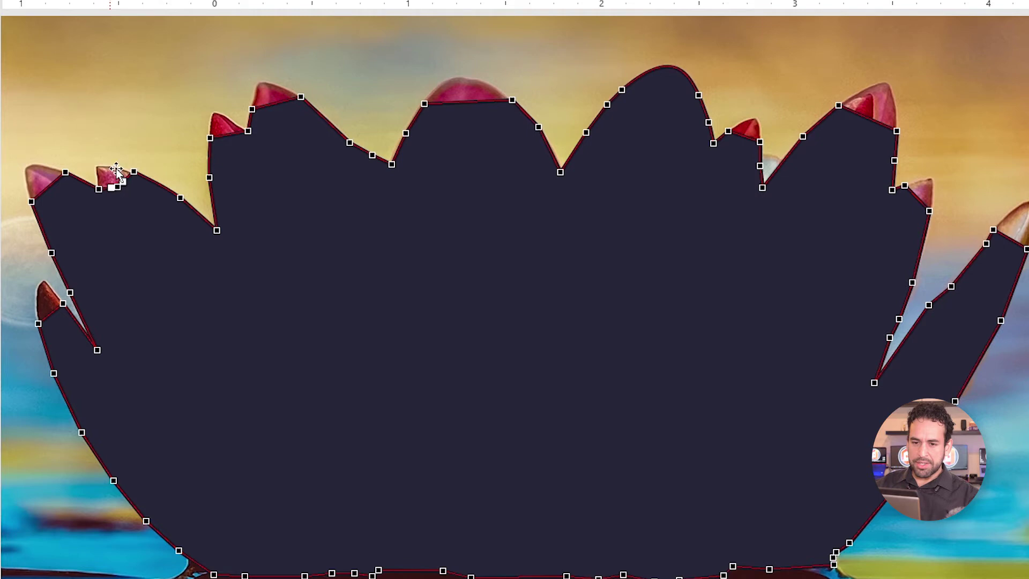
pyautogui.moveTo(122, 187); pyautogui.dragTo(97, 170)
pyautogui.press('Delete')
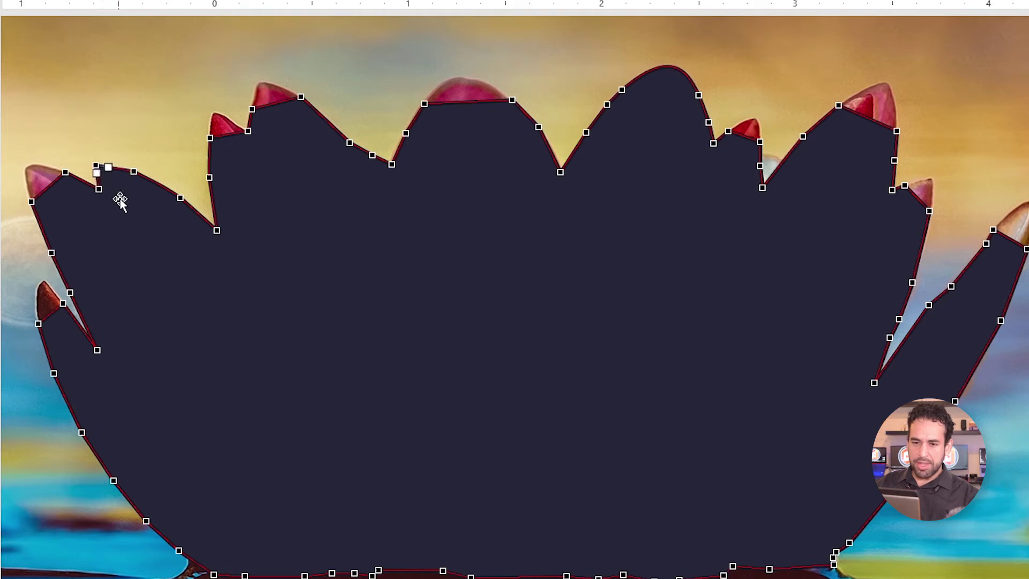
pyautogui.rightClick(95, 164)
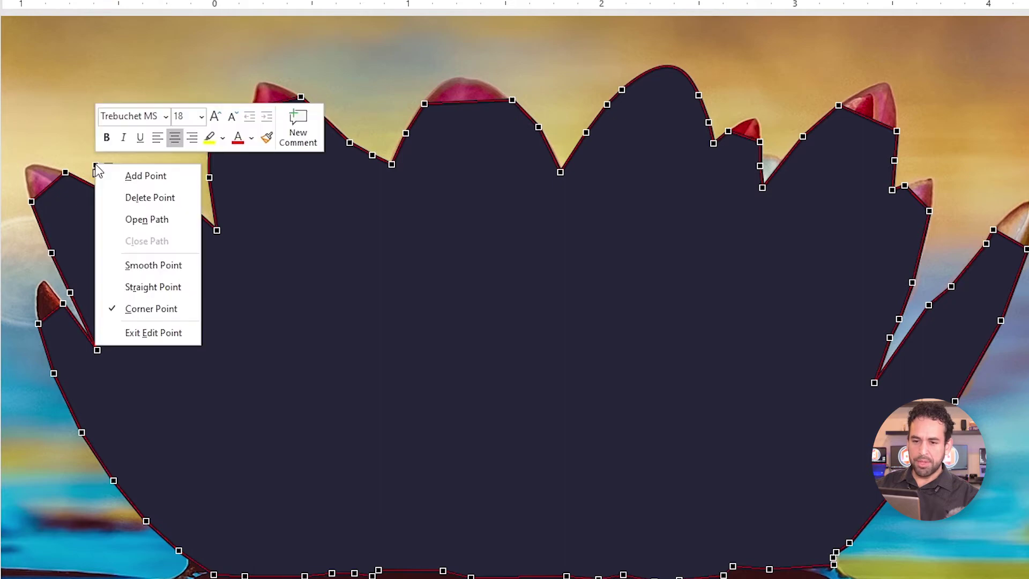
pyautogui.click(149, 197)
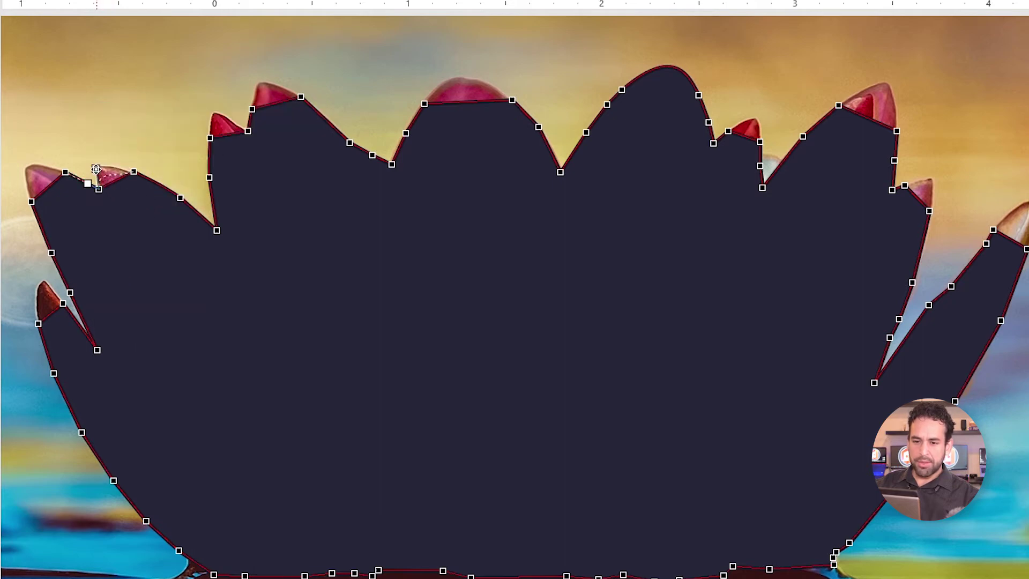
pyautogui.moveTo(94, 157); pyautogui.dragTo(104, 169)
pyautogui.click(120, 174)
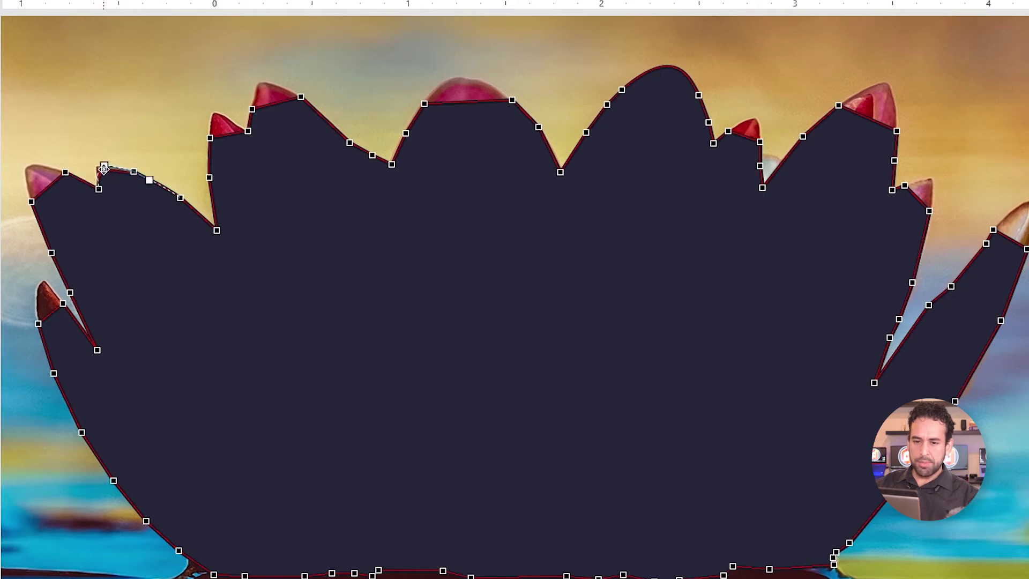
pyautogui.click(161, 231)
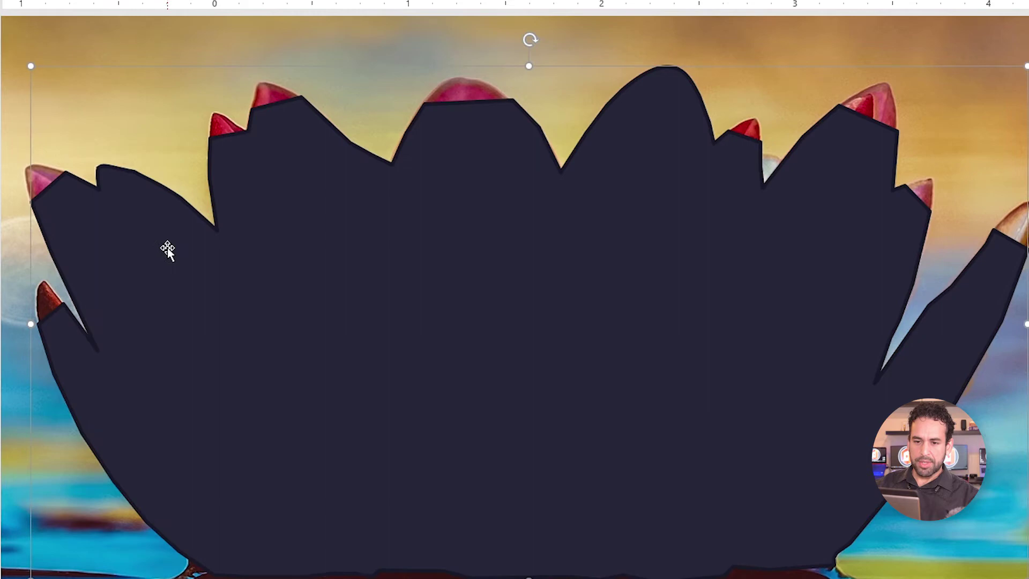
# Step: Undo the last edit and give the freeform fill 80% transparency
pyautogui.hotkey('ctrl', 'z')
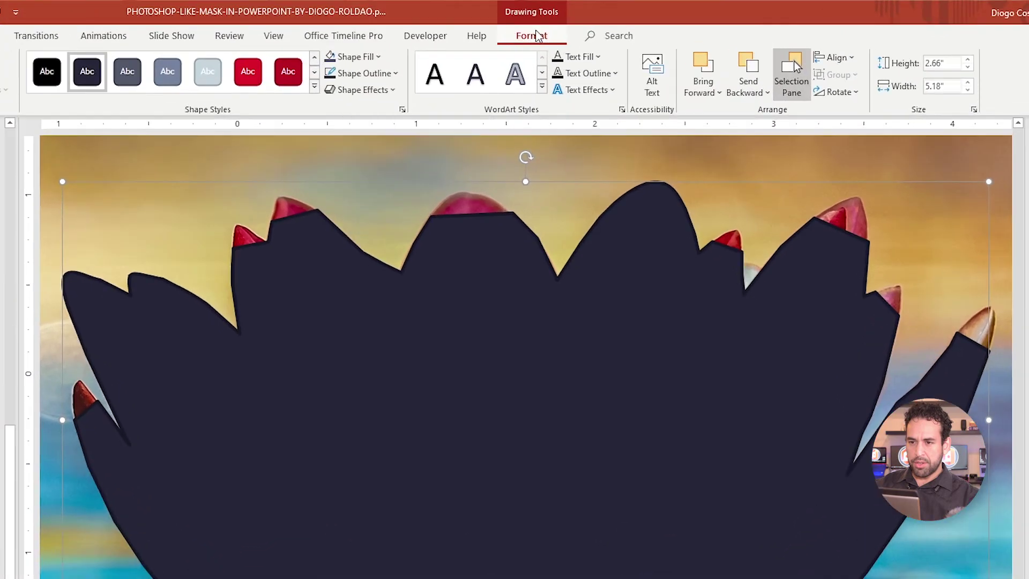
pyautogui.click(349, 63)
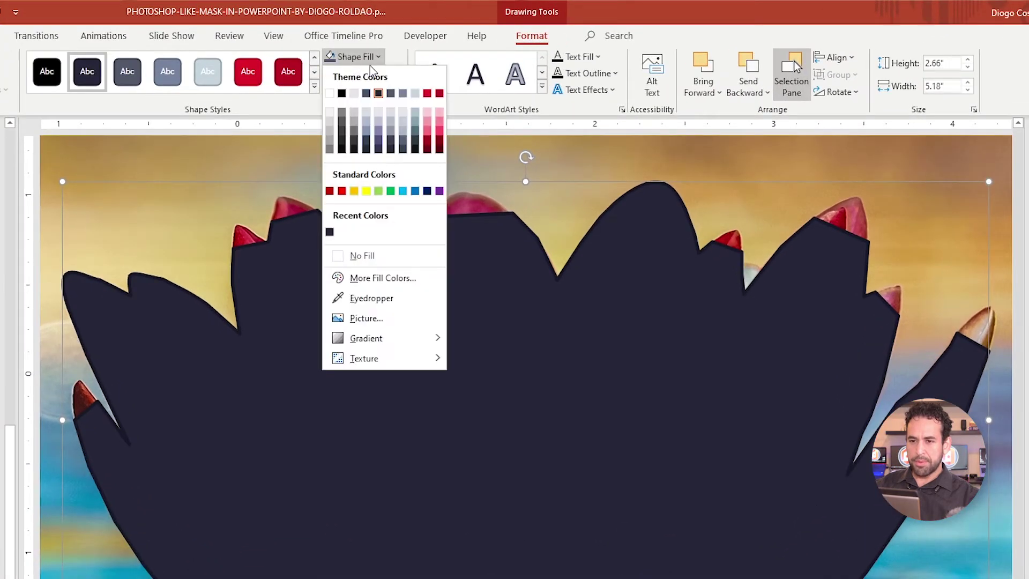
pyautogui.click(394, 297)
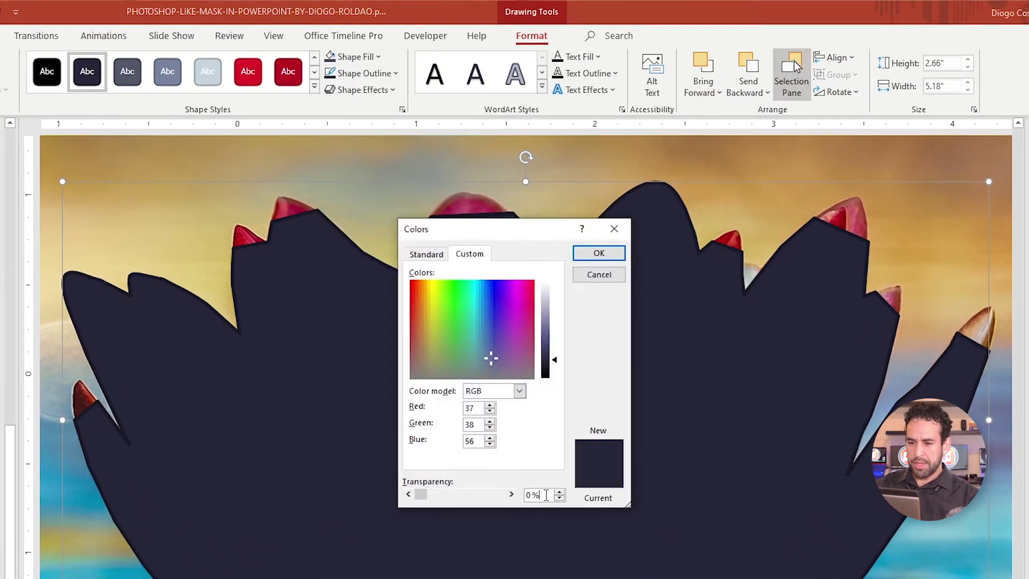
pyautogui.write('80')
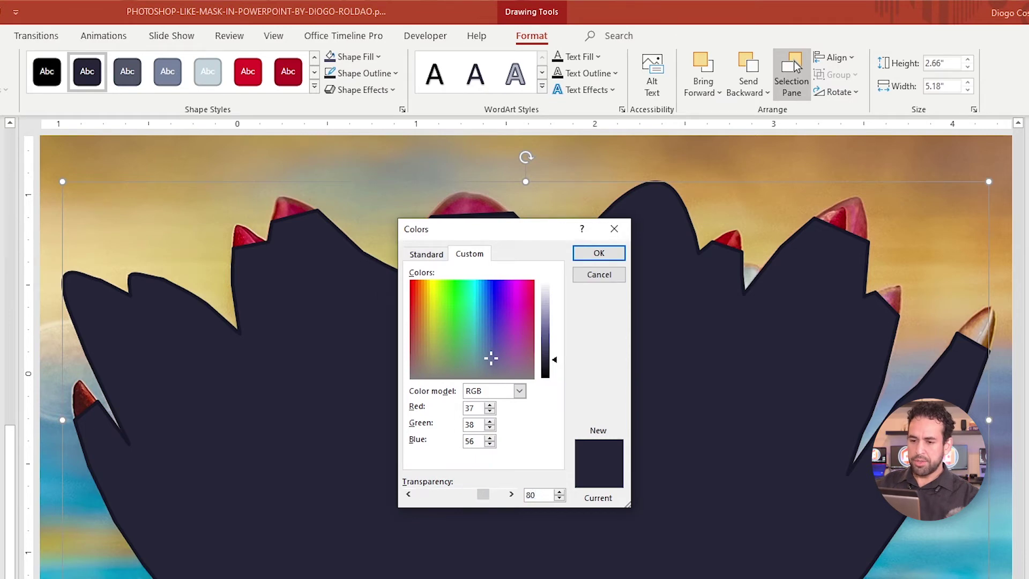
pyautogui.click(598, 252)
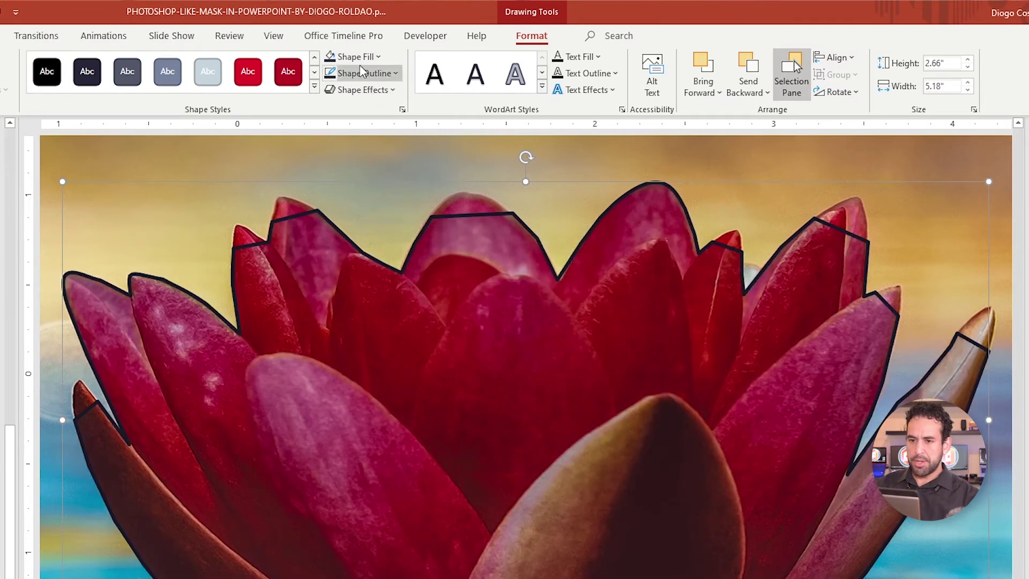
pyautogui.click(354, 58)
pyautogui.click(370, 277)
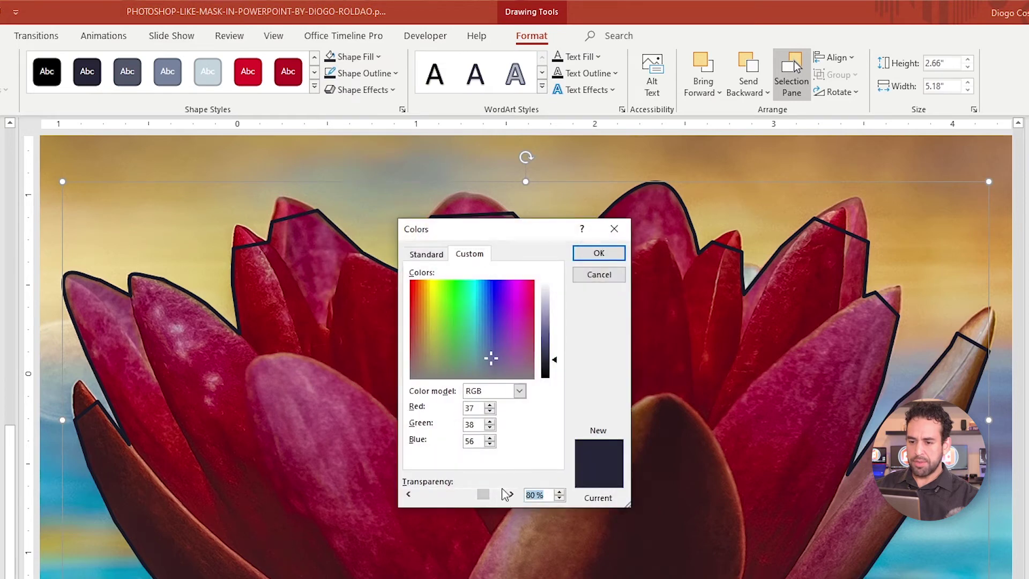
pyautogui.press('Return')
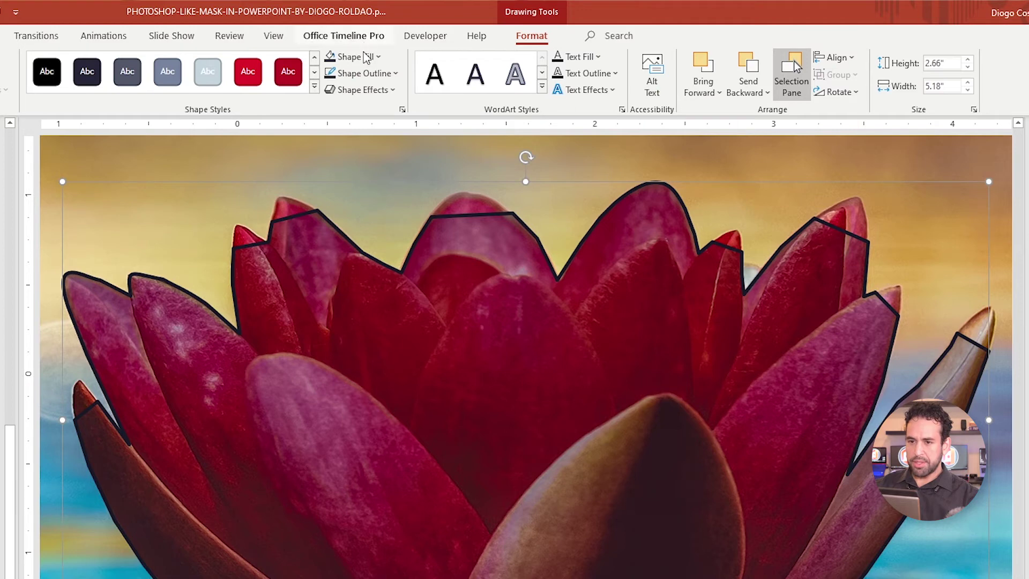
# Step: Set the freeform's outline weight to ¾ pt and deselect it
pyautogui.click(368, 73)
pyautogui.moveTo(400, 338)
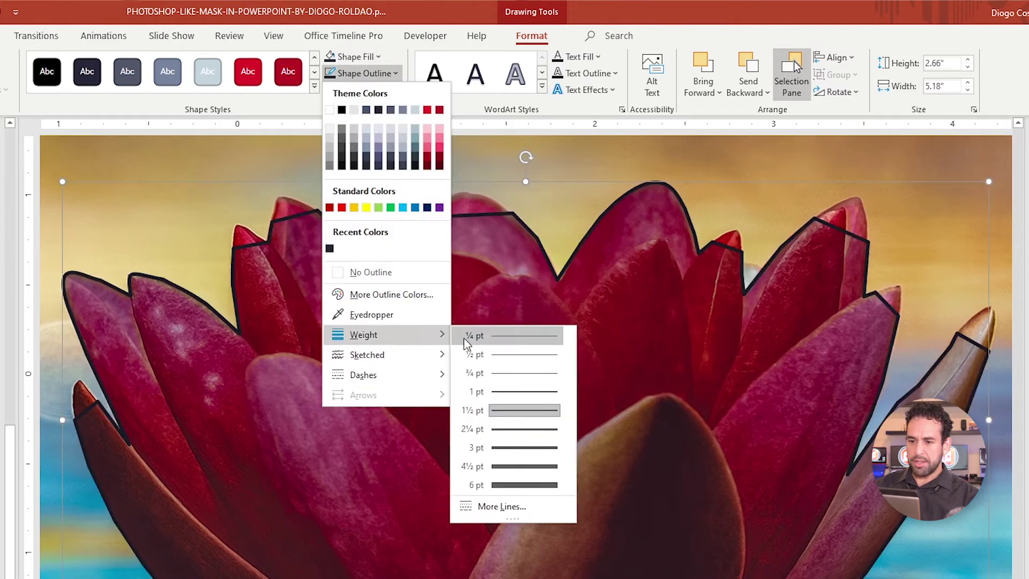
pyautogui.click(526, 374)
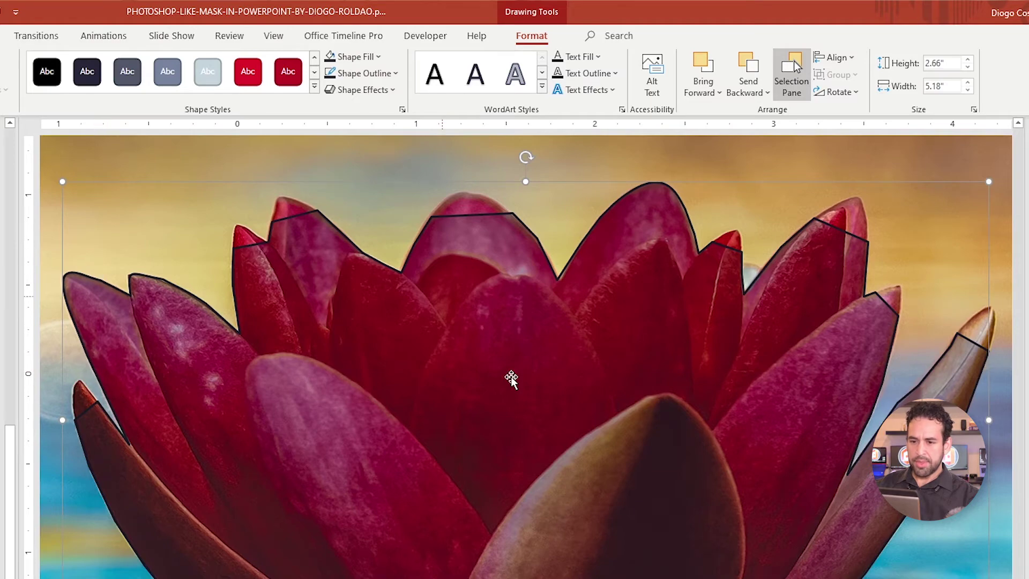
pyautogui.press('Escape')
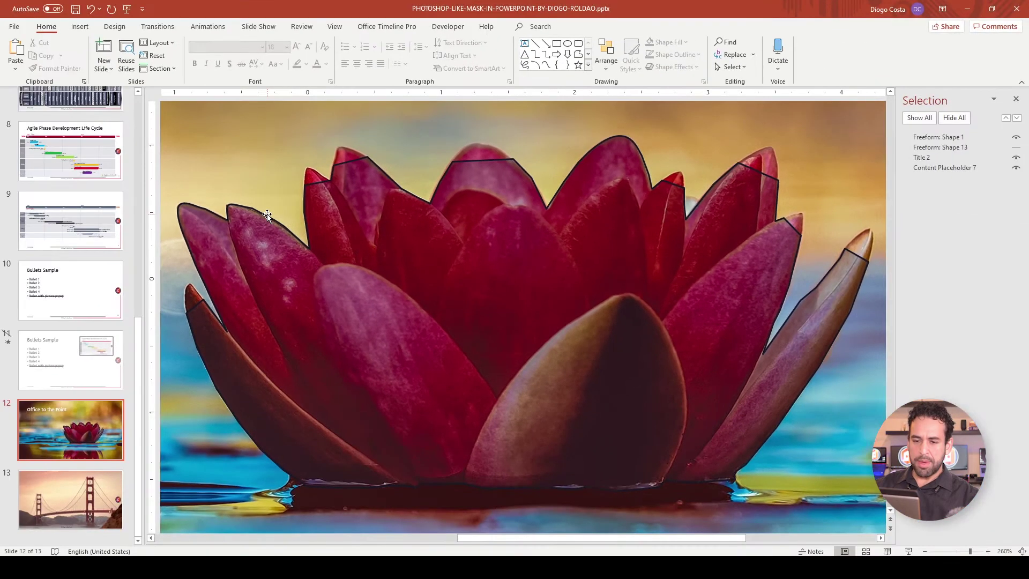
# Step: Adjust the curve handles on the freeform's right and left petal points
pyautogui.click(266, 214)
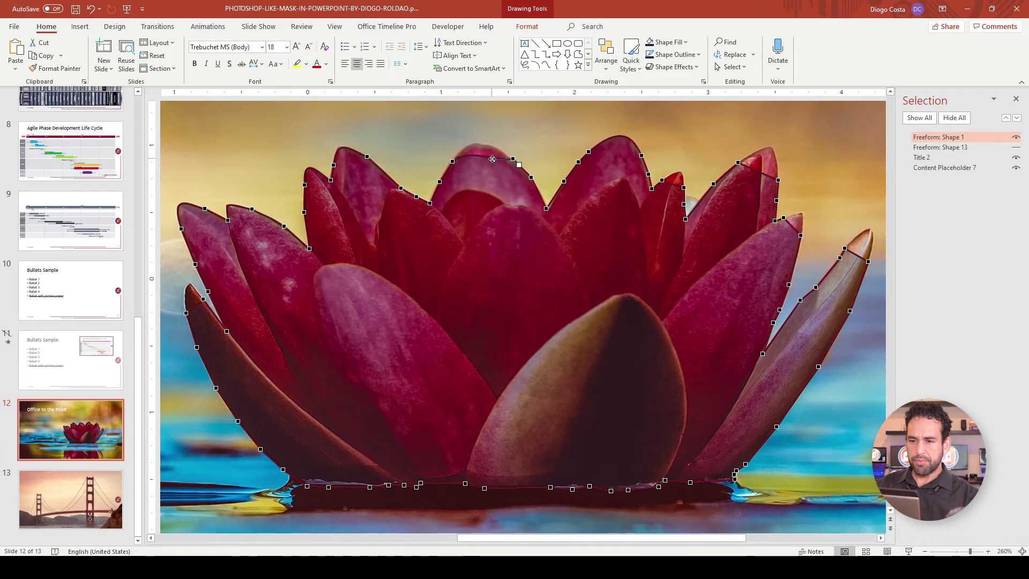
pyautogui.click(868, 261)
pyautogui.moveTo(713, 538)
pyautogui.mouseDown()
pyautogui.moveTo(724, 541)
pyautogui.moveTo(716, 541)
pyautogui.mouseUp()
pyautogui.click(196, 299)
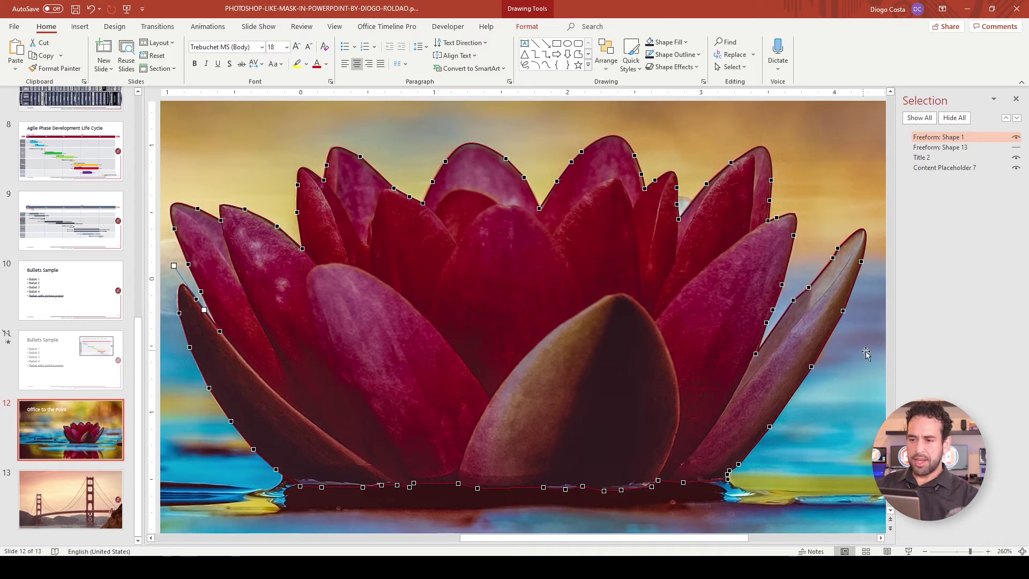
pyautogui.click(834, 445)
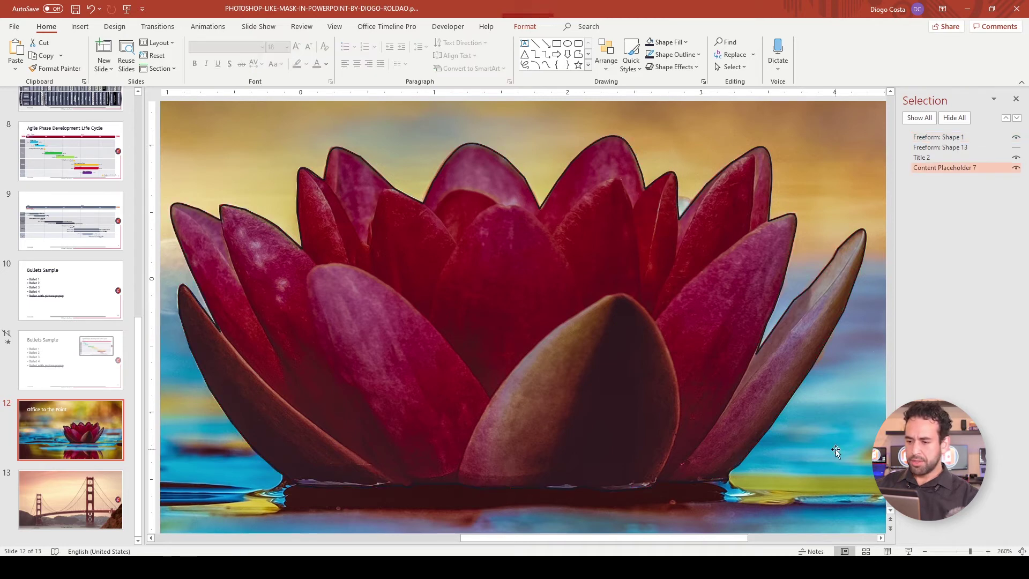
# Step: Zoom to fit the whole slide and hide Freeform: Shape 1 in the Selection pane
pyautogui.click(1004, 551)
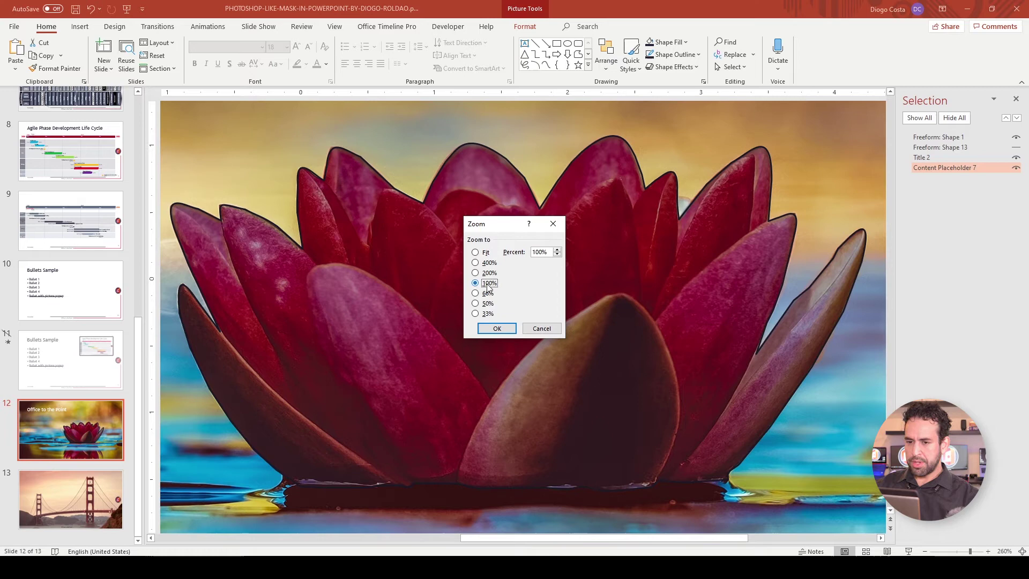
pyautogui.click(497, 329)
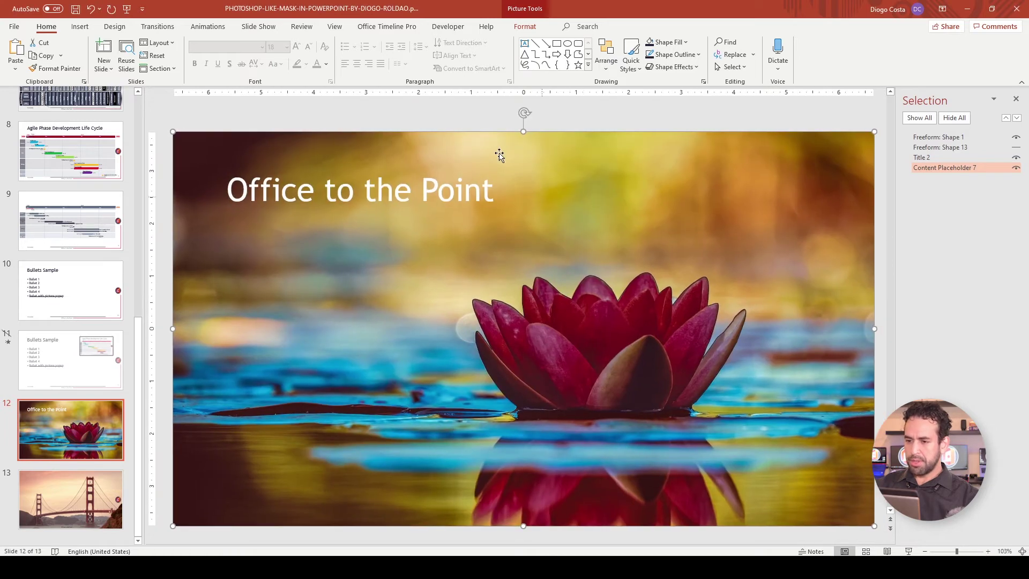
pyautogui.click(979, 137)
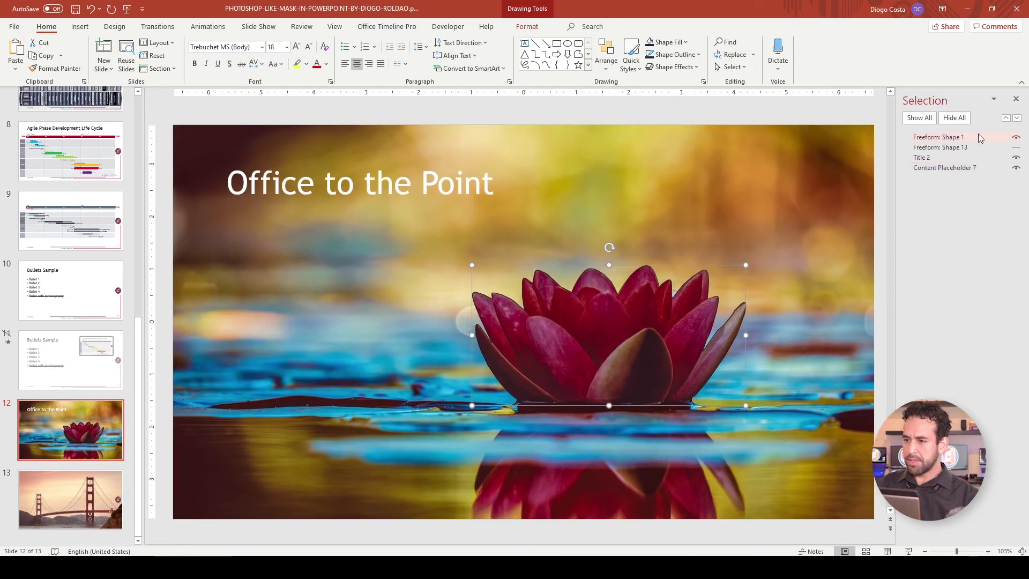
pyautogui.click(1016, 137)
pyautogui.click(1017, 139)
pyautogui.click(1017, 140)
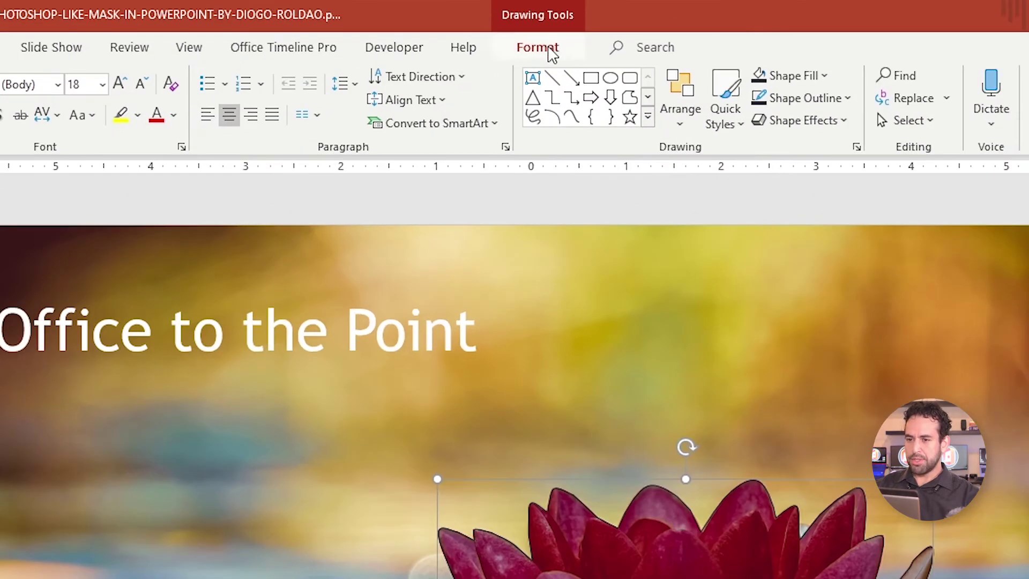
# Step: Select Freeform: Shape 1 and fill it with the picture water-lily-3784022.jpg
pyautogui.click(537, 49)
pyautogui.click(893, 99)
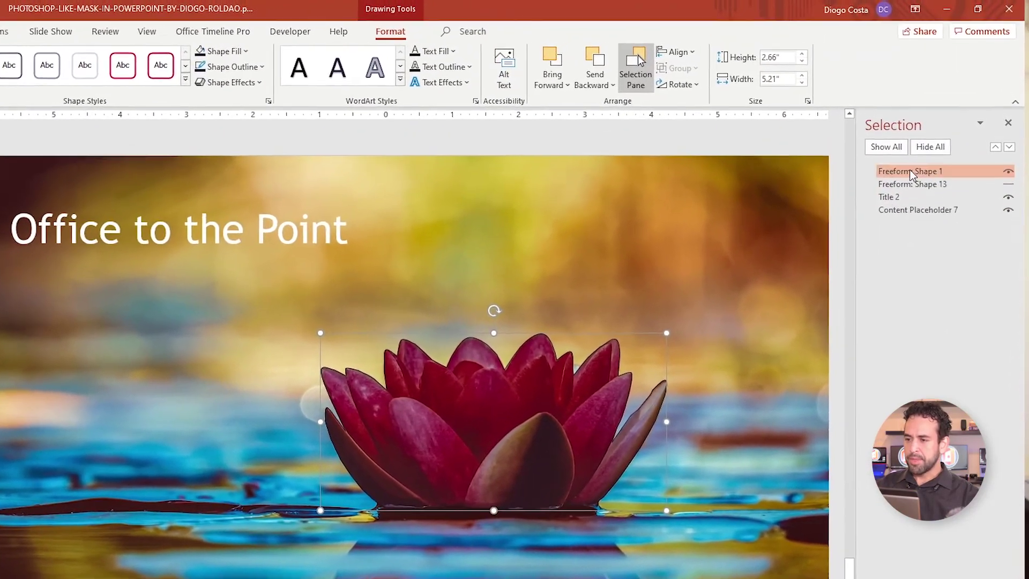
pyautogui.click(929, 176)
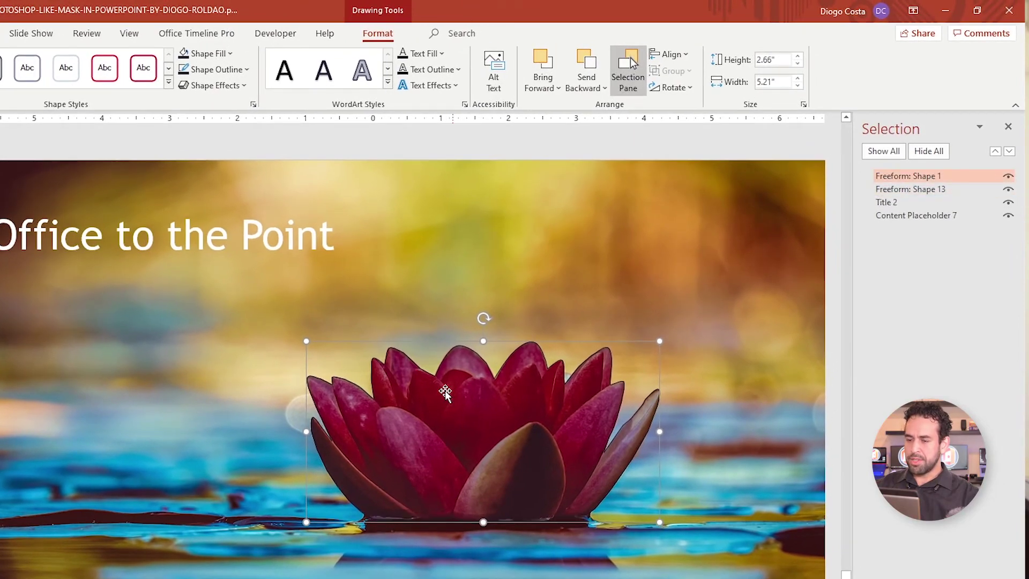
pyautogui.click(213, 56)
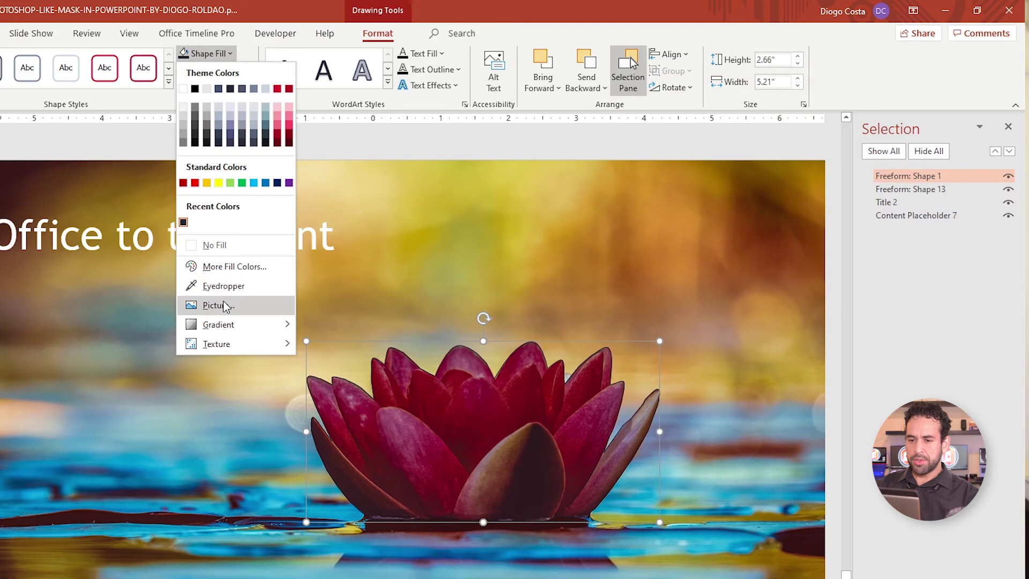
pyautogui.click(219, 306)
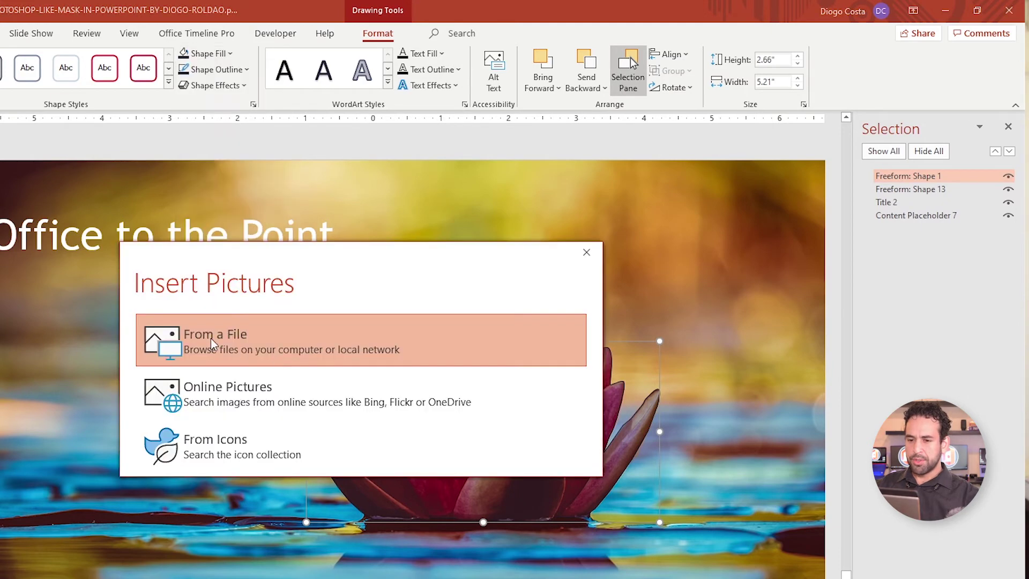
pyautogui.click(253, 346)
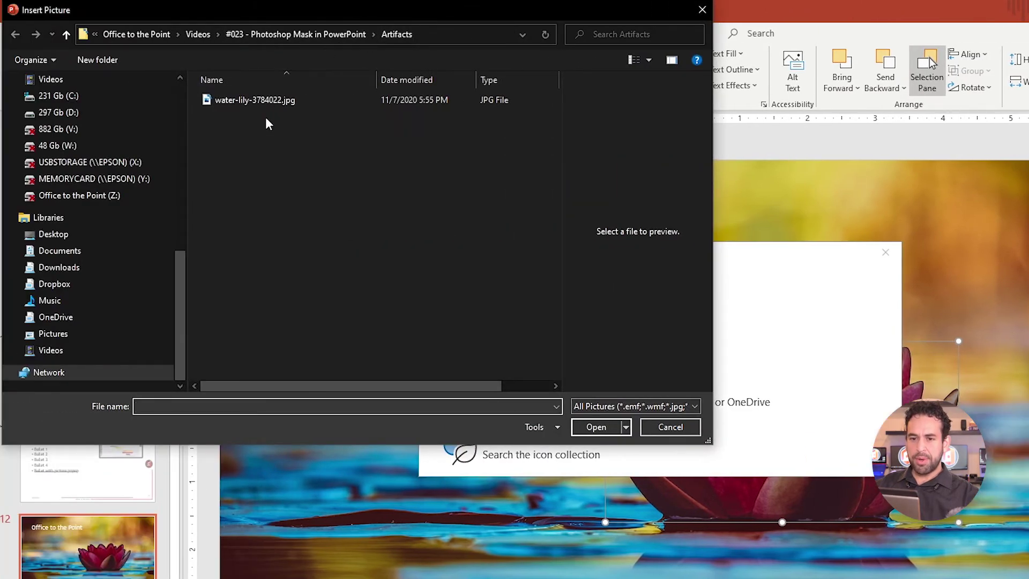
pyautogui.click(275, 101)
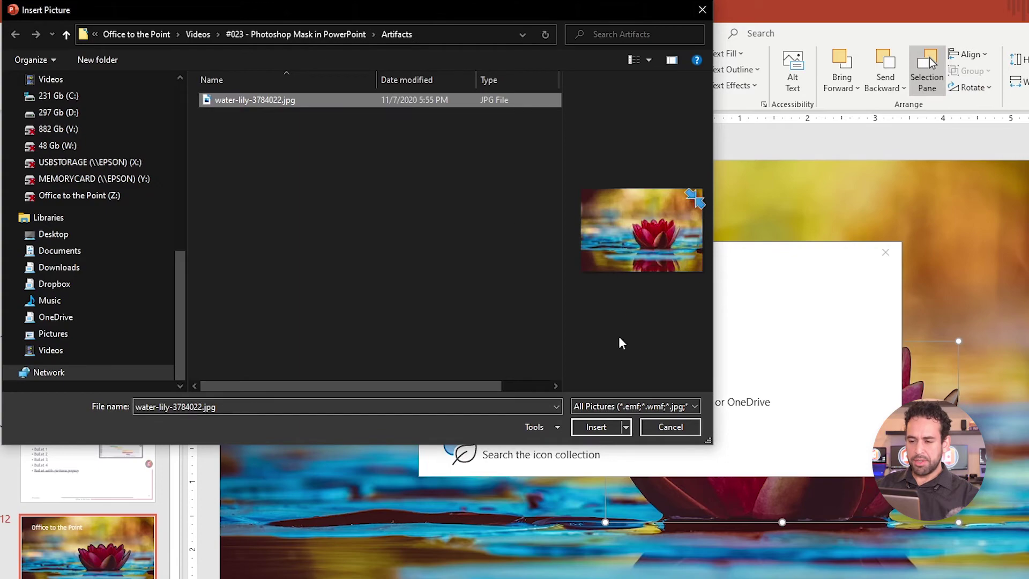
pyautogui.click(592, 427)
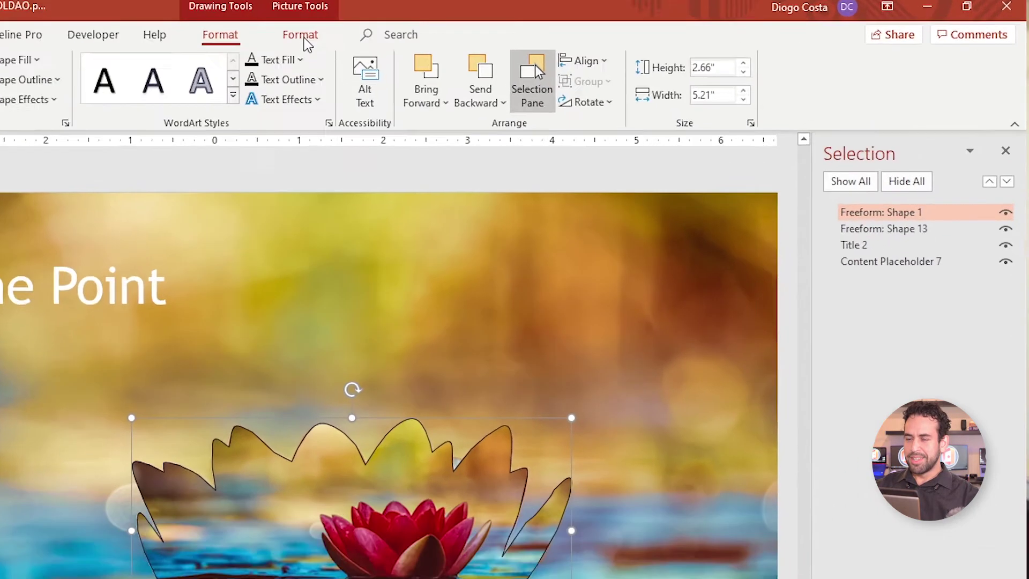
# Step: Crop the picture fill outward on all four sides so its lotus matches the background flower
pyautogui.click(576, 26)
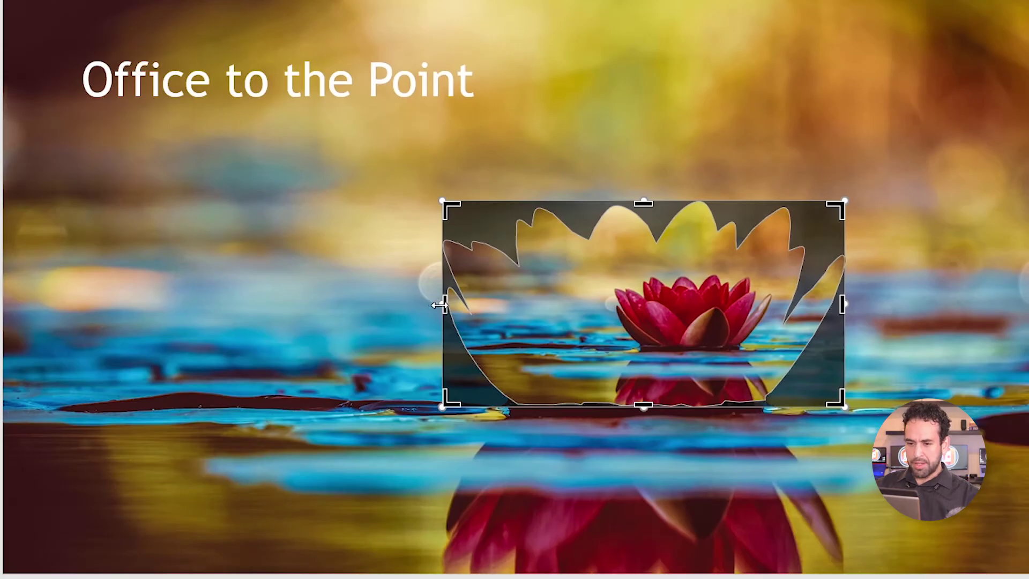
pyautogui.moveTo(441, 304); pyautogui.dragTo(4, 311)
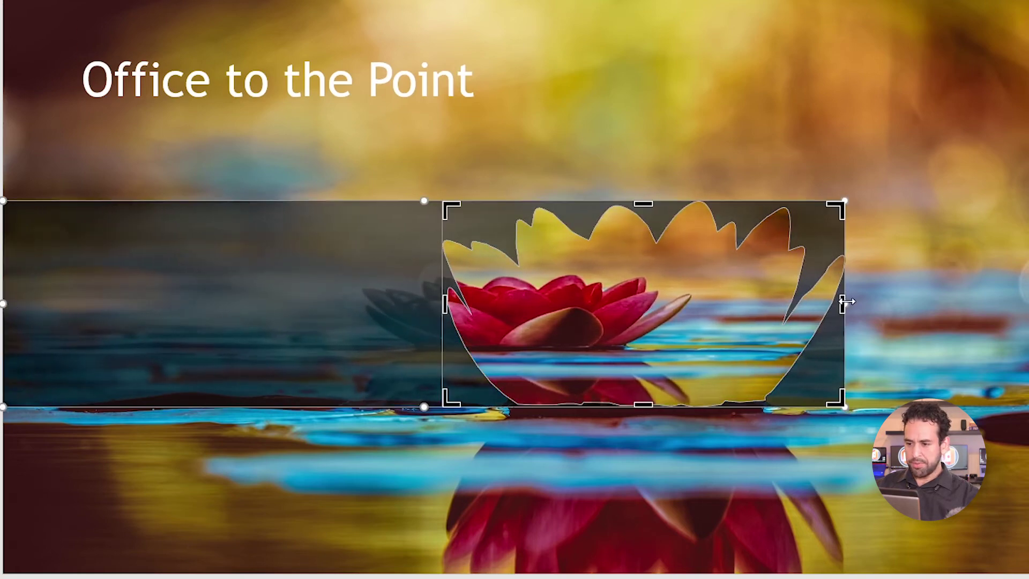
pyautogui.moveTo(845, 302); pyautogui.dragTo(1024, 316)
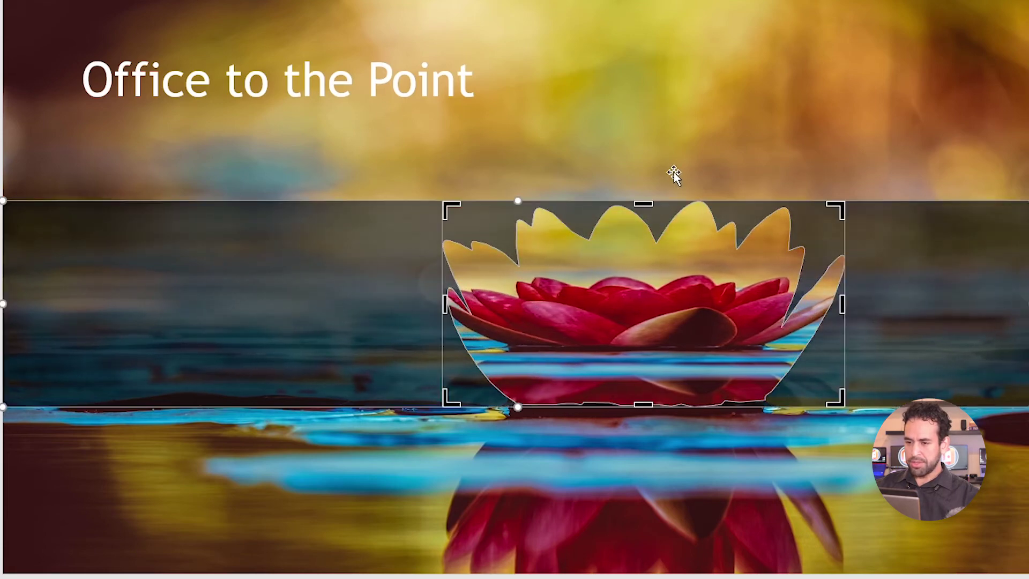
pyautogui.moveTo(517, 198); pyautogui.dragTo(541, 1)
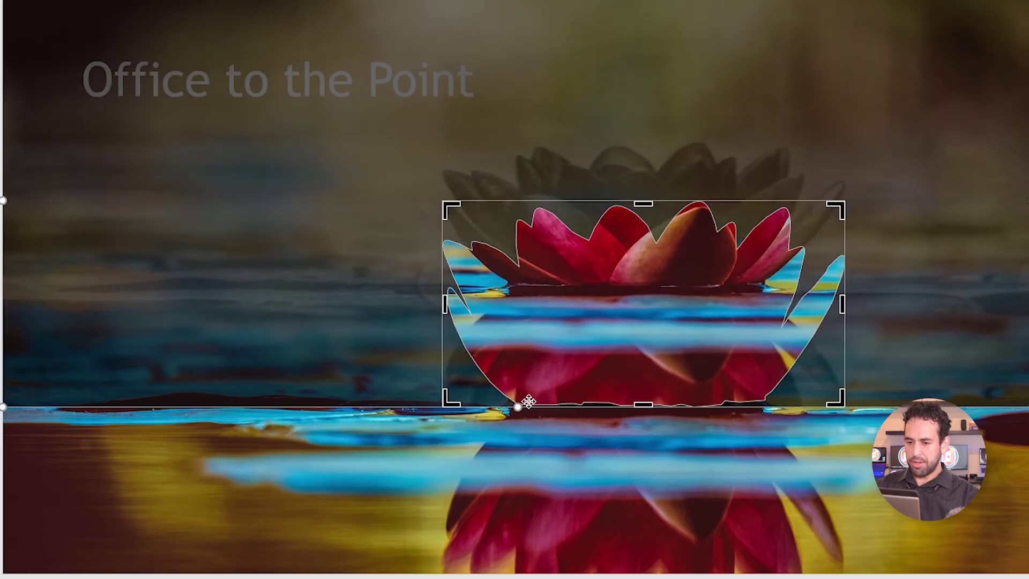
pyautogui.moveTo(519, 406); pyautogui.dragTo(526, 571)
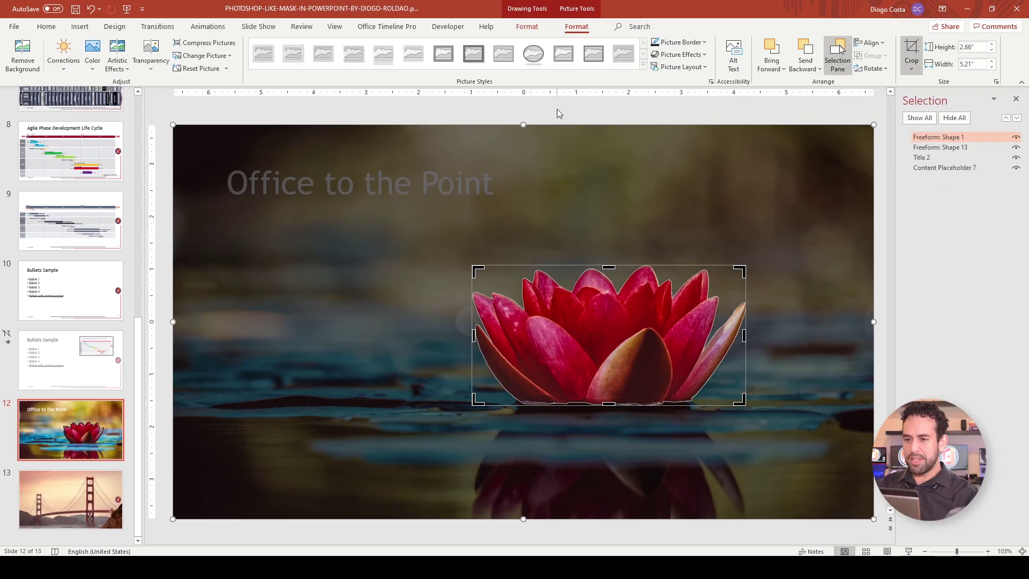
# Step: Finish cropping and set the lotus freeform to No Outline
pyautogui.click(557, 110)
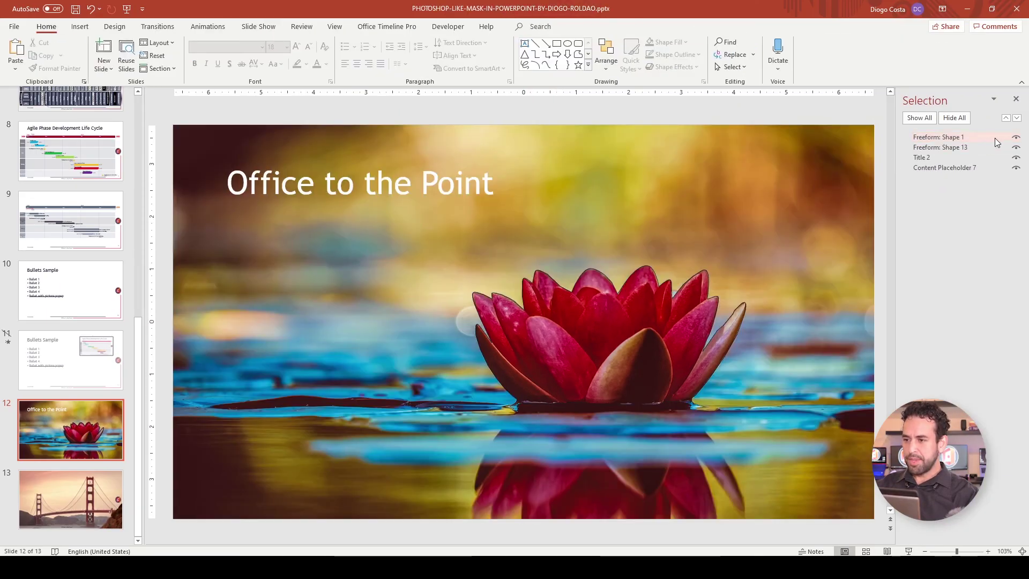
pyautogui.click(1016, 138)
pyautogui.click(1009, 192)
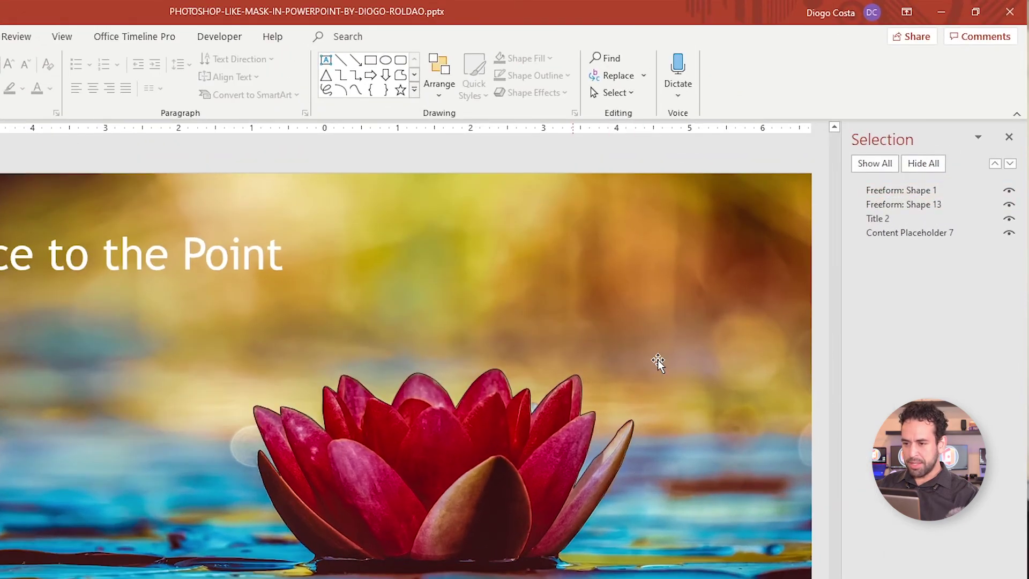
pyautogui.click(900, 190)
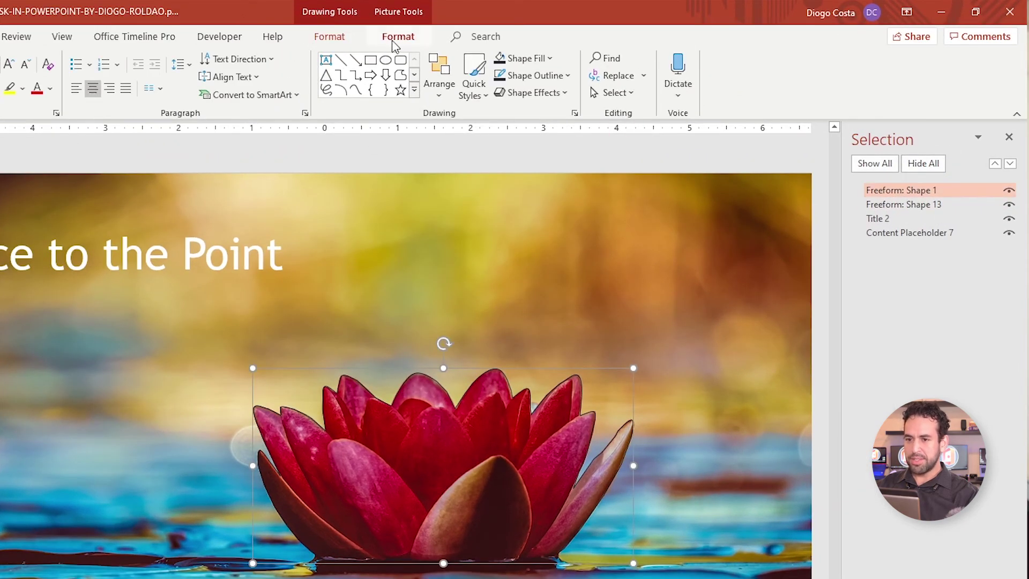
pyautogui.click(398, 36)
pyautogui.click(329, 36)
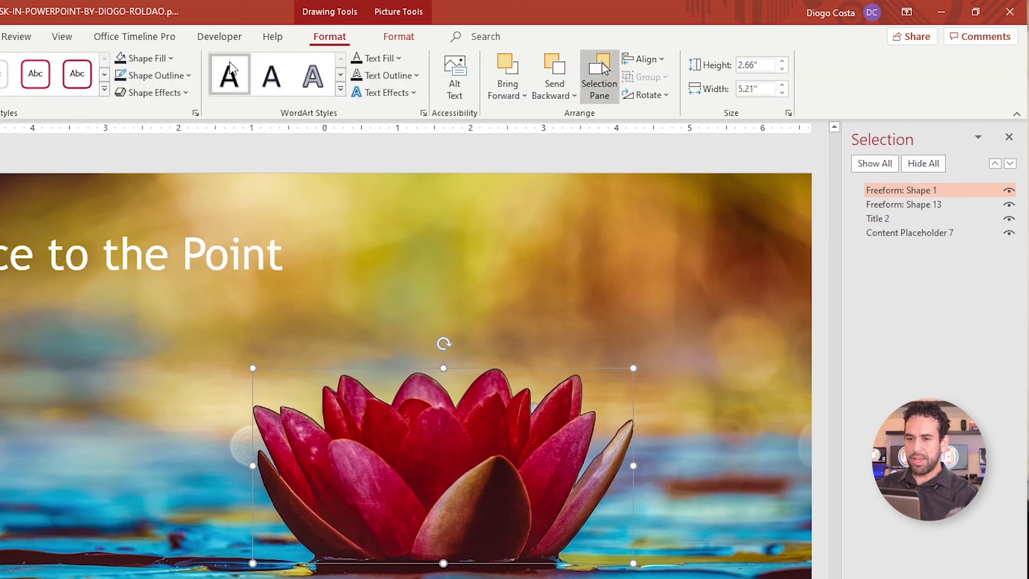
pyautogui.click(150, 75)
pyautogui.click(179, 280)
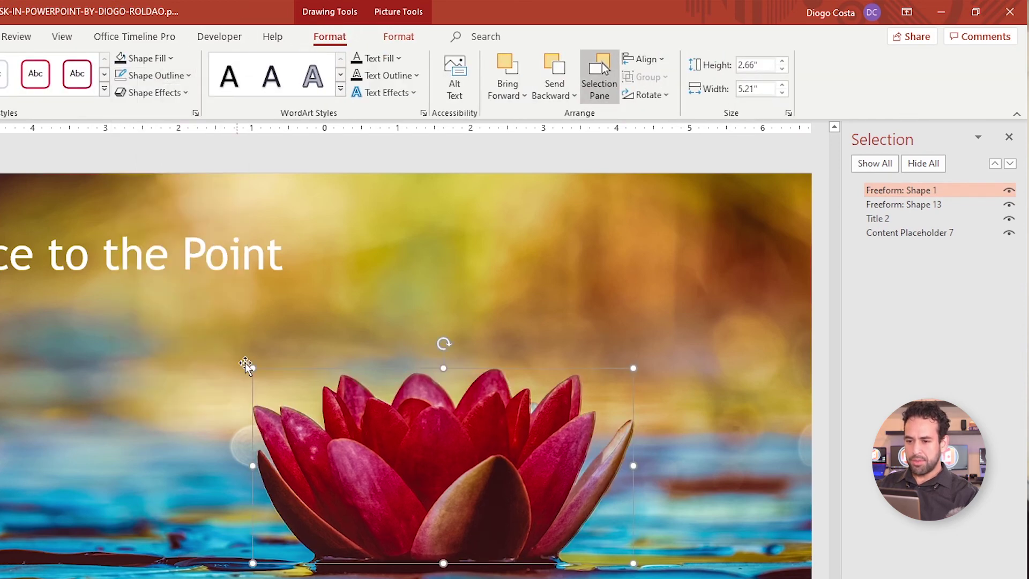
# Step: Nudge the lotus shape down slightly, toggling its visibility to check the alignment
pyautogui.click(1009, 192)
pyautogui.click(1009, 191)
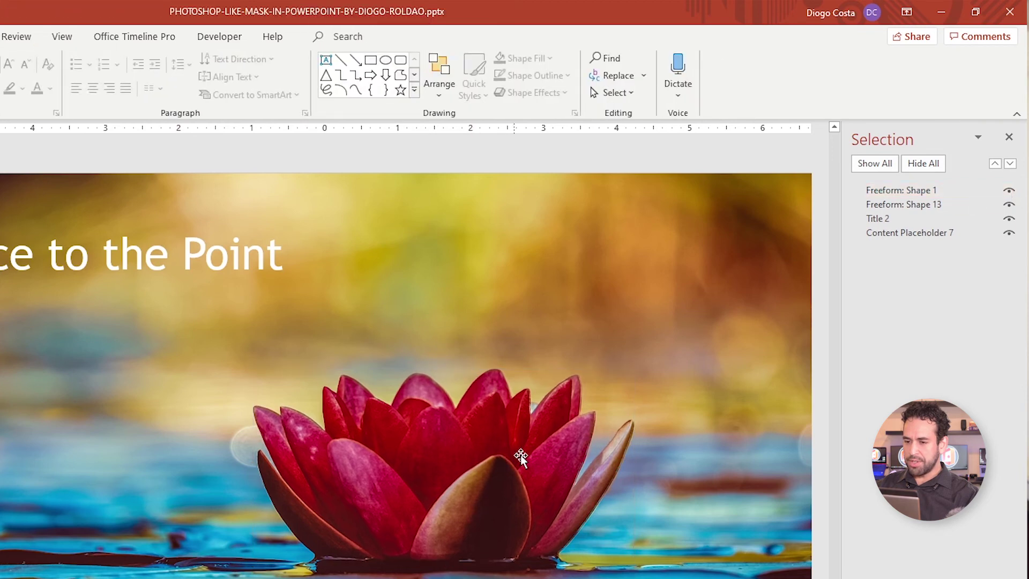
pyautogui.click(902, 191)
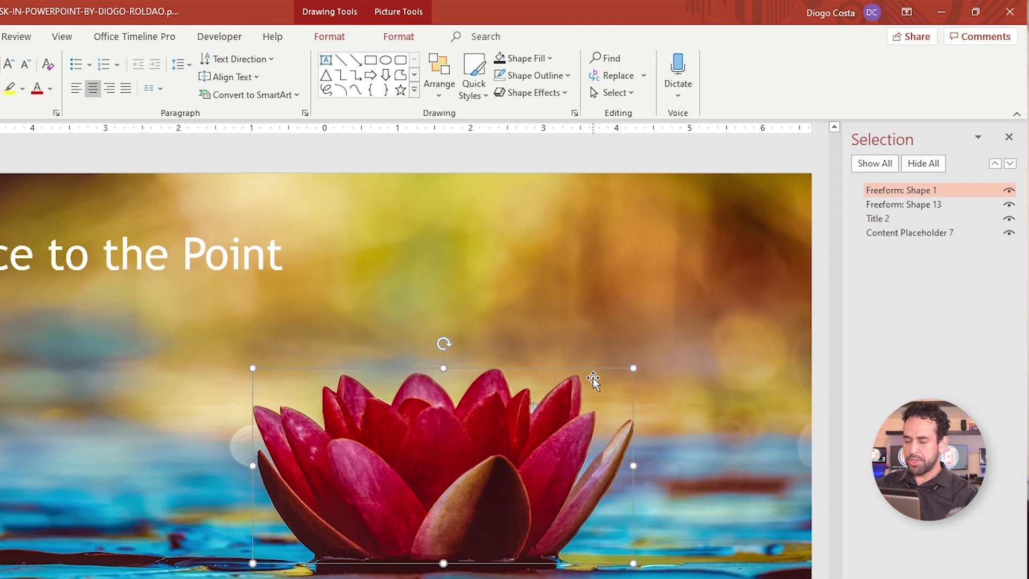
pyautogui.hotkey('ctrl', 'Down')
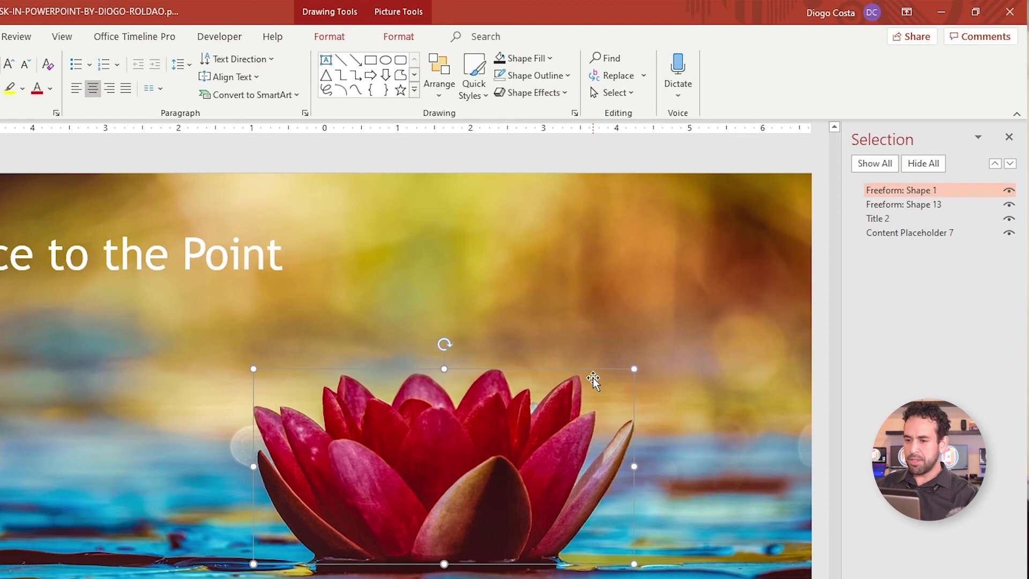
pyautogui.click(1009, 191)
pyautogui.click(1009, 191)
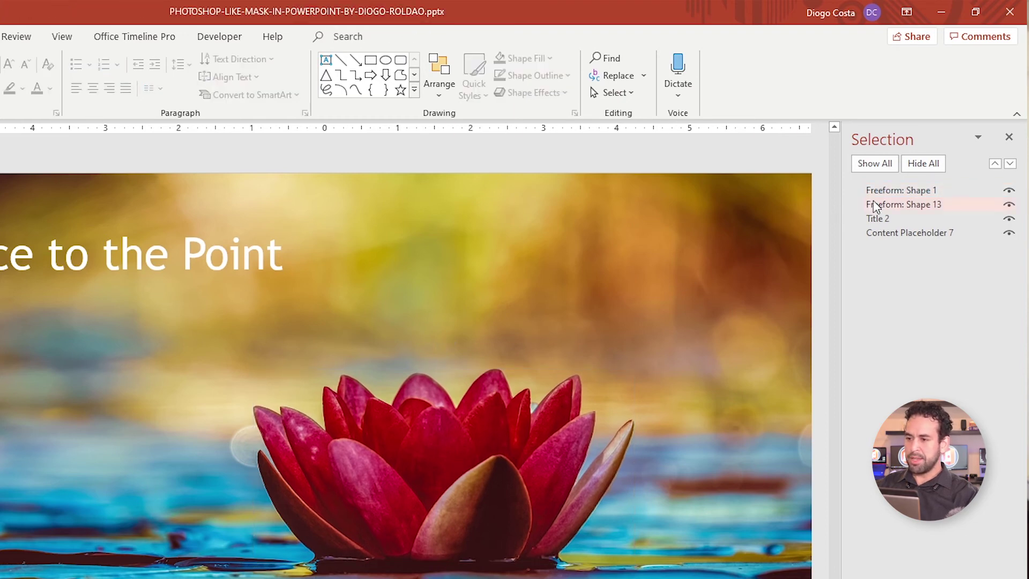
pyautogui.click(886, 191)
pyautogui.click(879, 218)
pyautogui.click(900, 232)
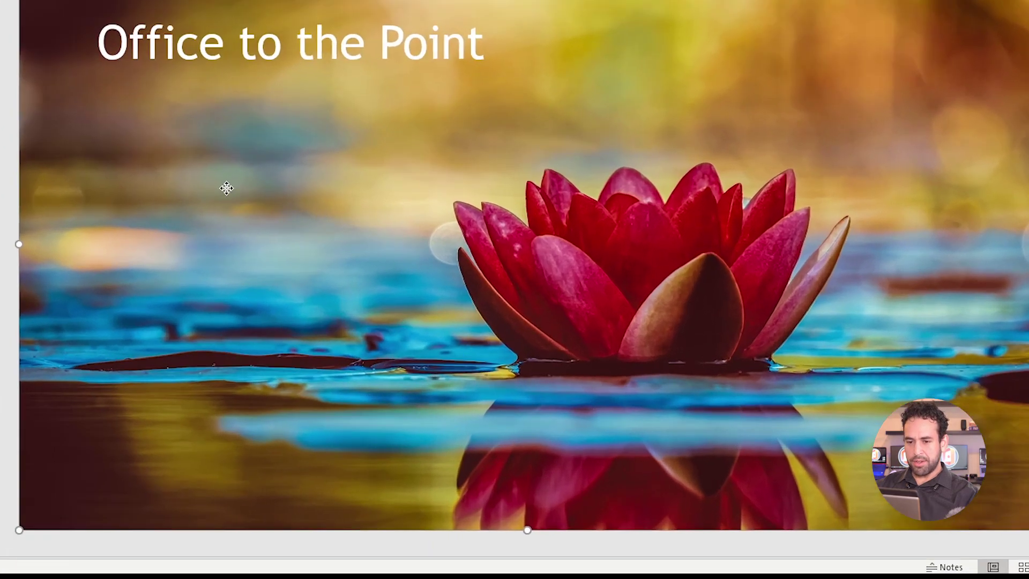
# Step: Apply the Grayscale recolor preset to the background photo so only the traced lotus stays red
pyautogui.rightClick(316, 288)
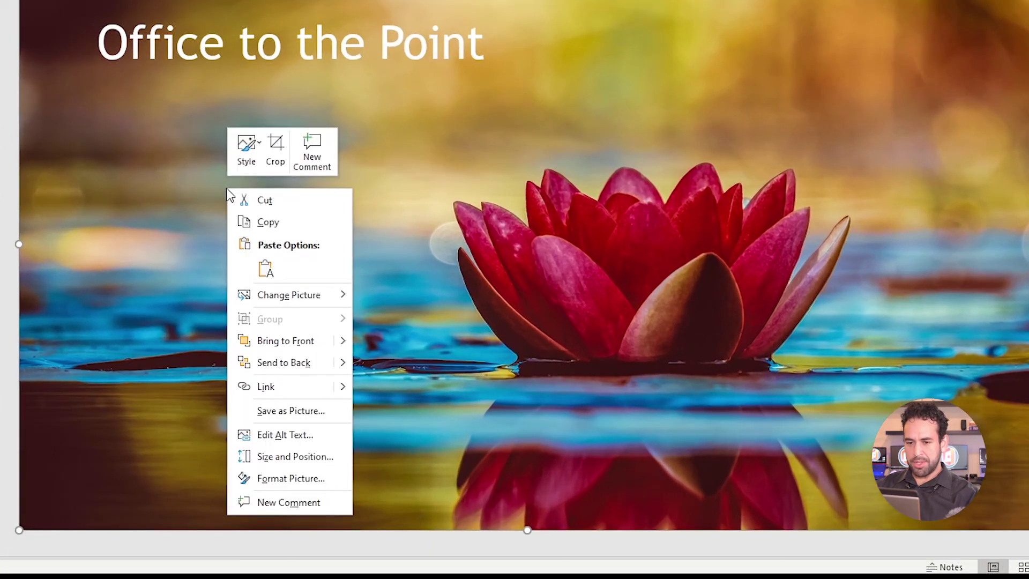
pyautogui.click(300, 484)
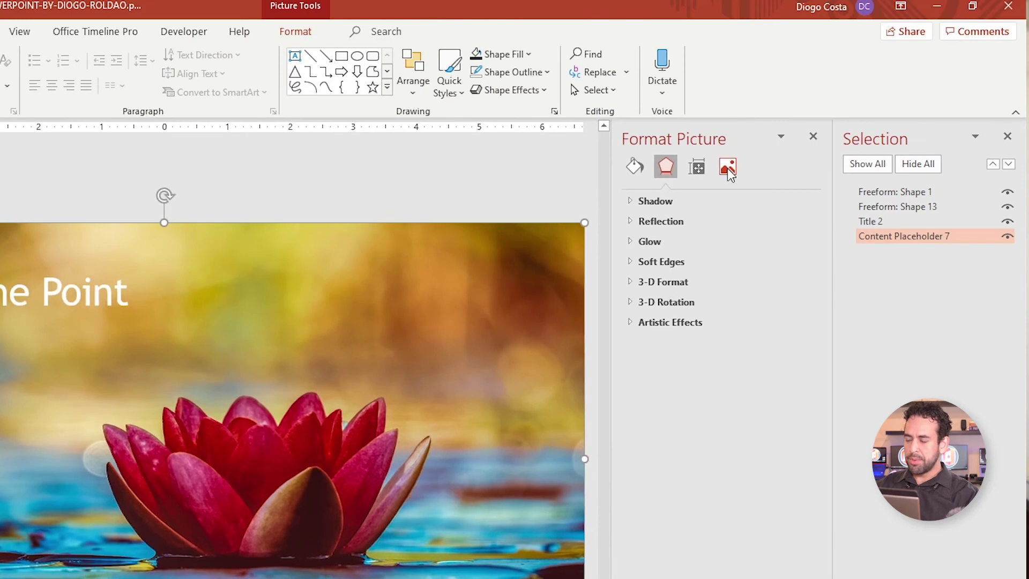
pyautogui.click(730, 170)
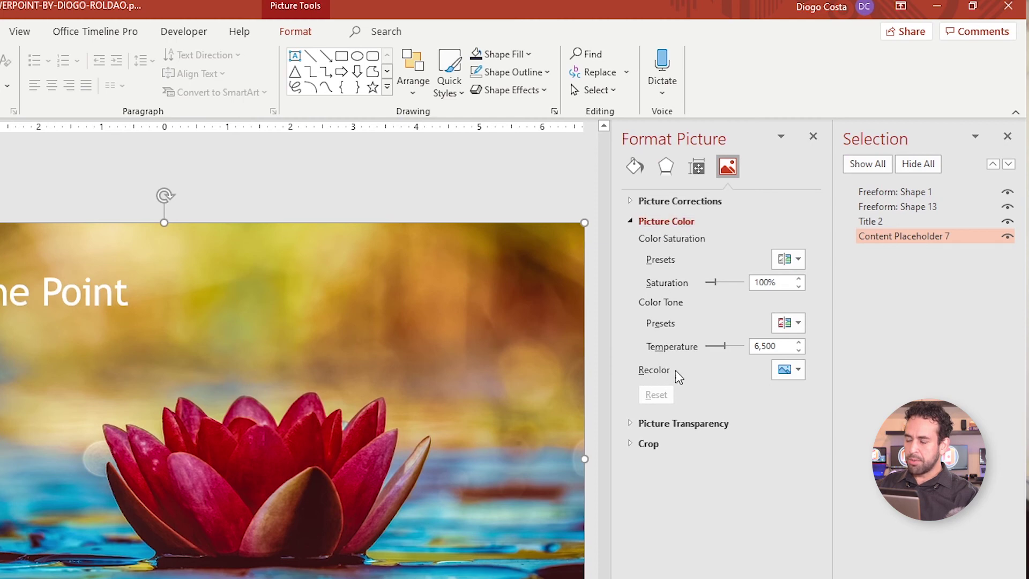
pyautogui.click(794, 370)
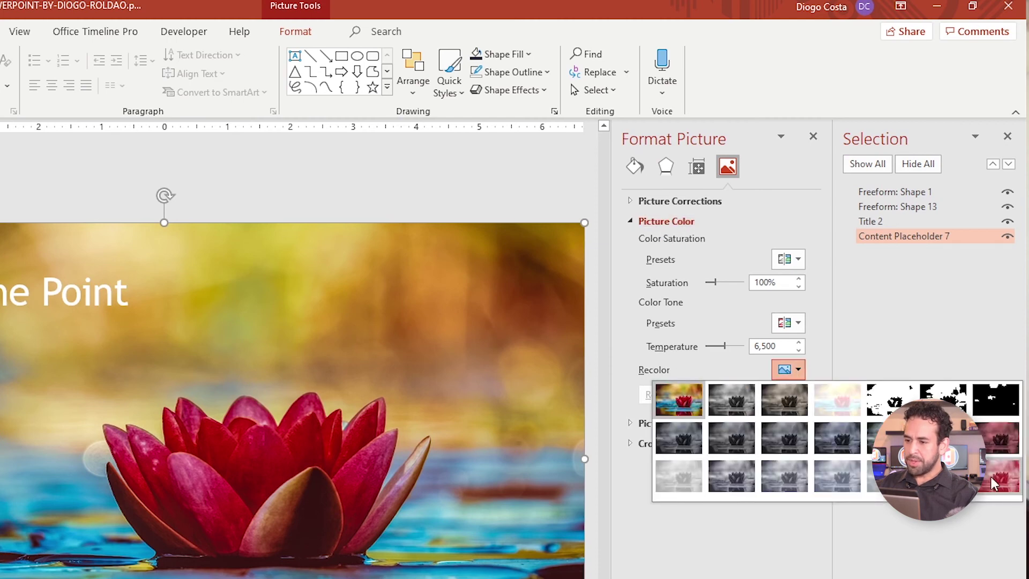
pyautogui.click(731, 399)
pyautogui.click(414, 171)
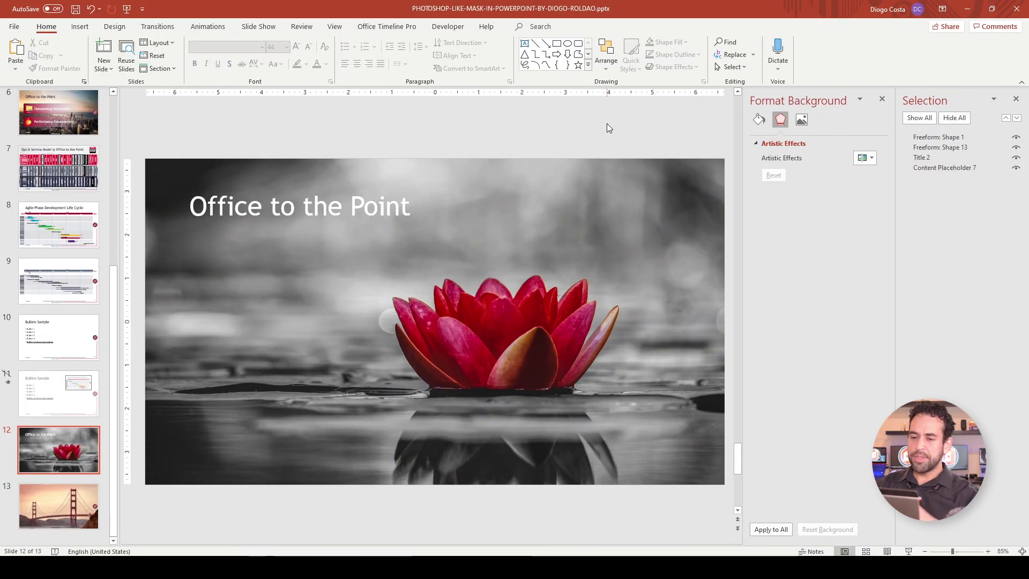